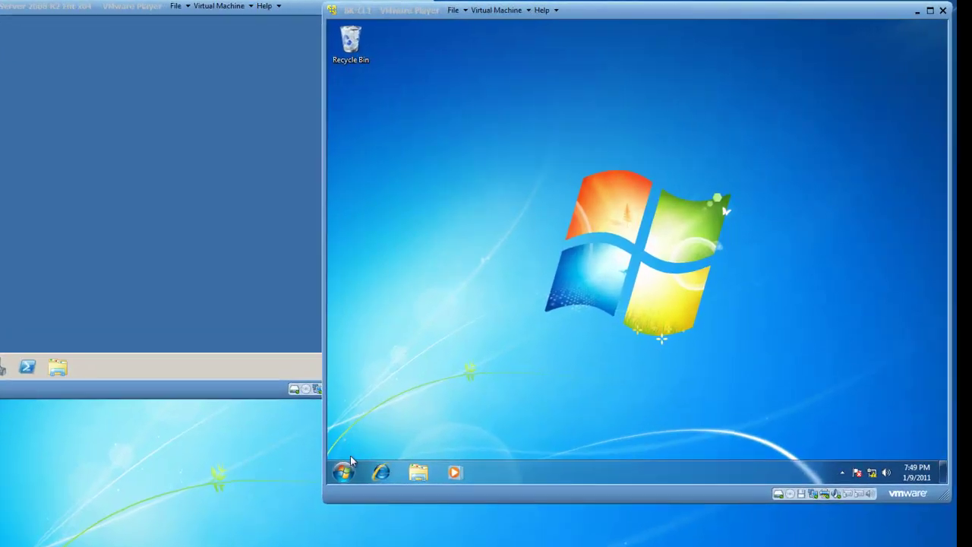
Launch Performance Monitor from Control Panel's System and Security > Administrative Tools folder
{"action": "left_click", "coordinate": [344, 470]}
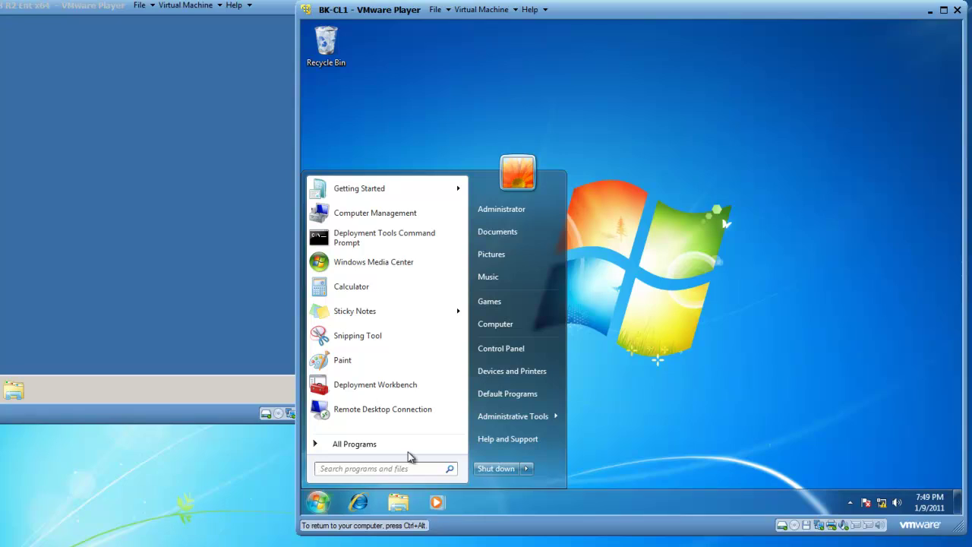
{"action": "left_click", "coordinate": [505, 347]}
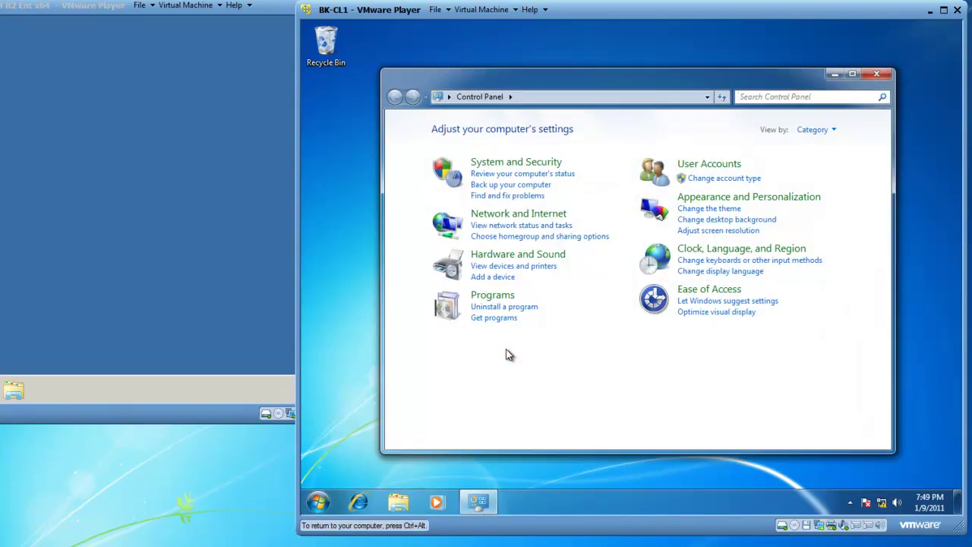
{"action": "left_click", "coordinate": [515, 162]}
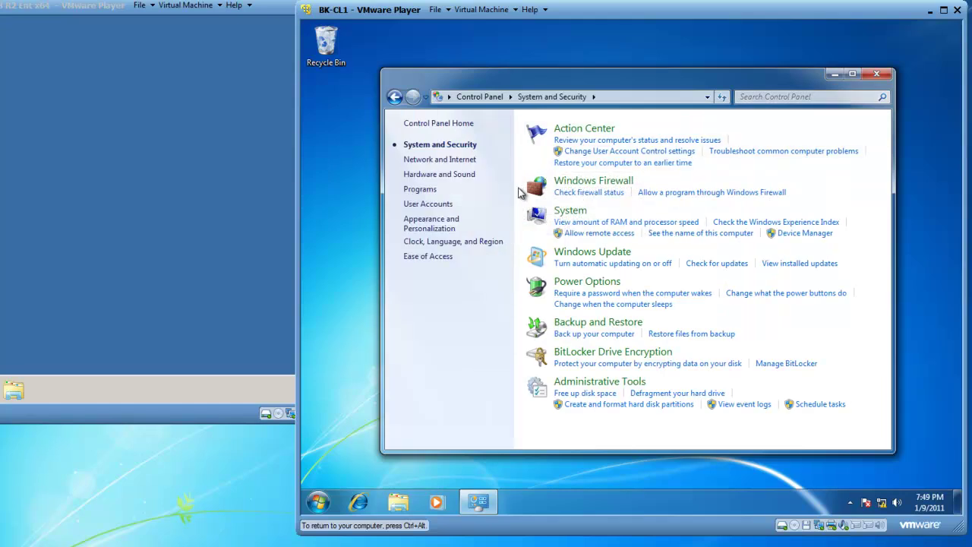
{"action": "left_click", "coordinate": [575, 384]}
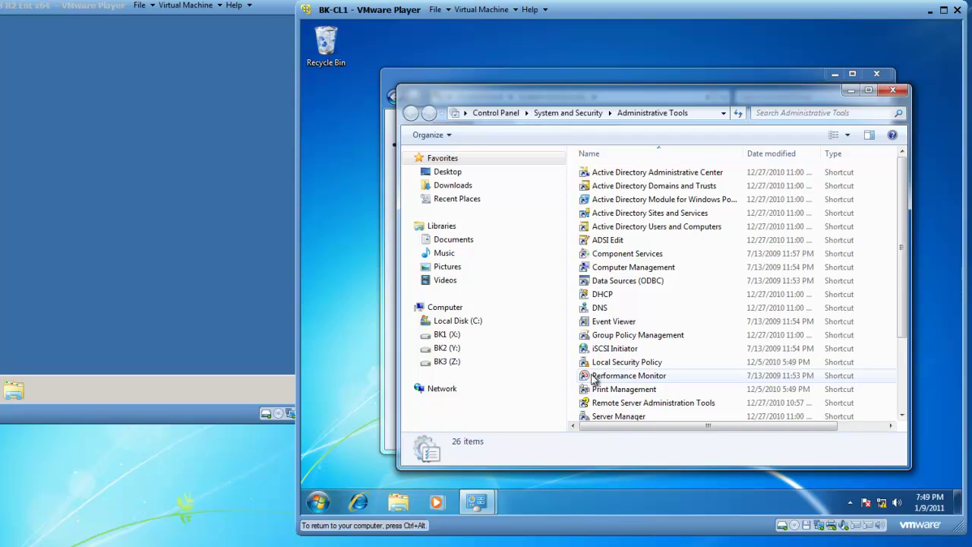
{"action": "left_click", "coordinate": [607, 377]}
{"action": "double_click", "coordinate": [607, 376]}
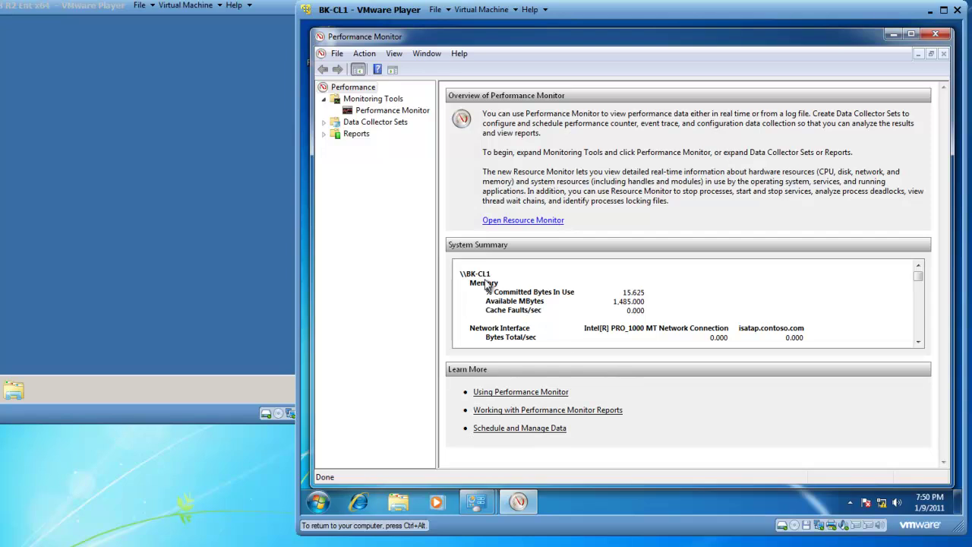
Switch to the live Performance Monitor graph and delete the default % Processor Time counter
{"action": "left_click", "coordinate": [375, 112]}
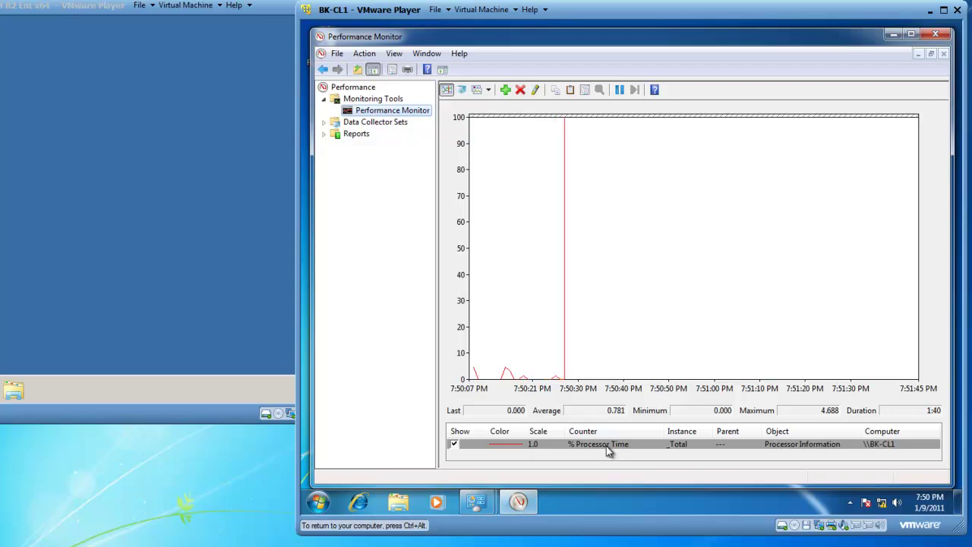
{"action": "left_click", "coordinate": [606, 445]}
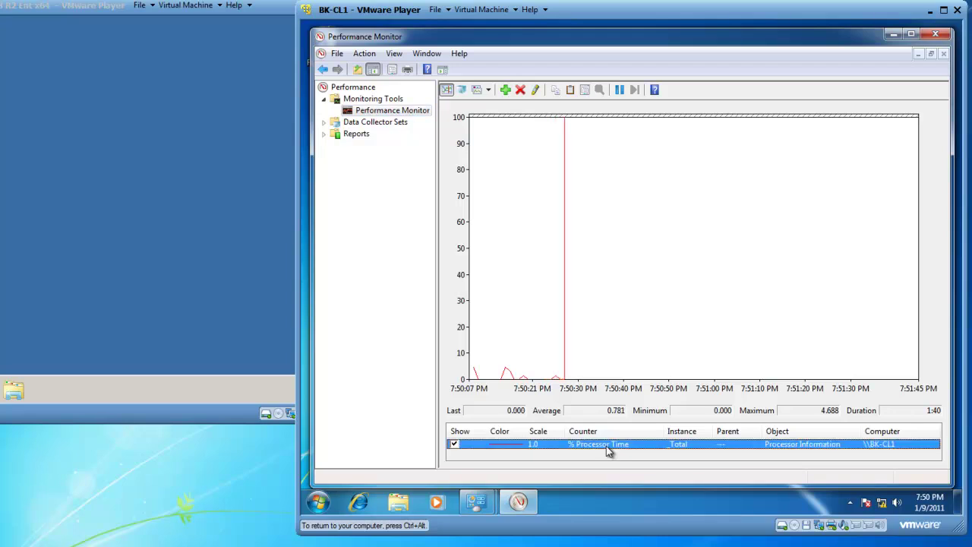
{"action": "left_click", "coordinate": [521, 92]}
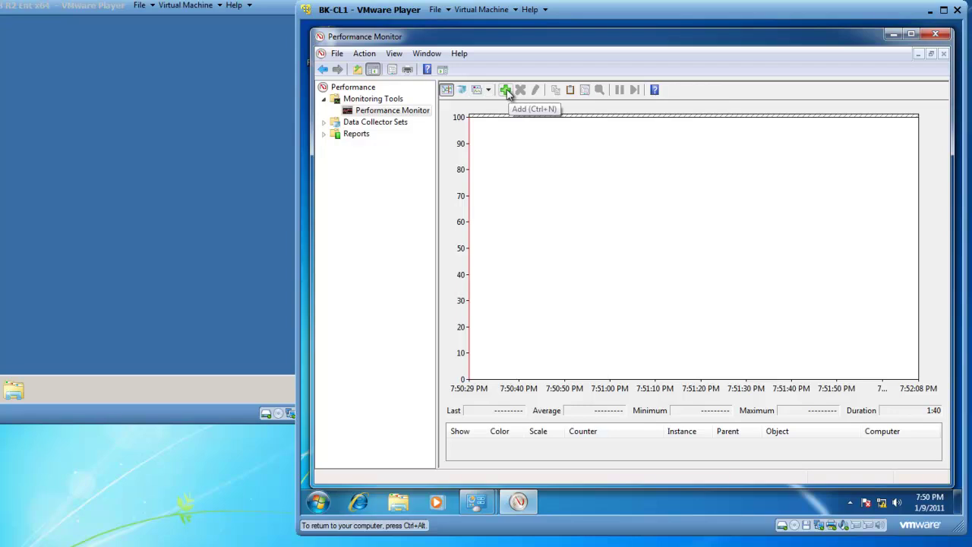
Open the Add Counters dialog with the green + toolbar button
{"action": "left_click", "coordinate": [506, 91]}
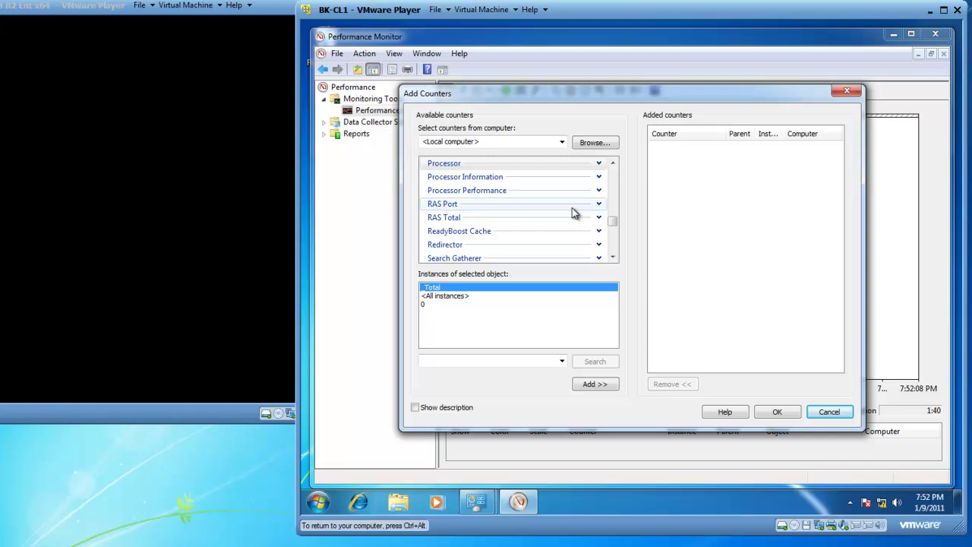
Scroll down the counter list and expand the Server Work Queues object
{"action": "left_click", "coordinate": [612, 257]}
{"action": "left_click", "coordinate": [612, 256]}
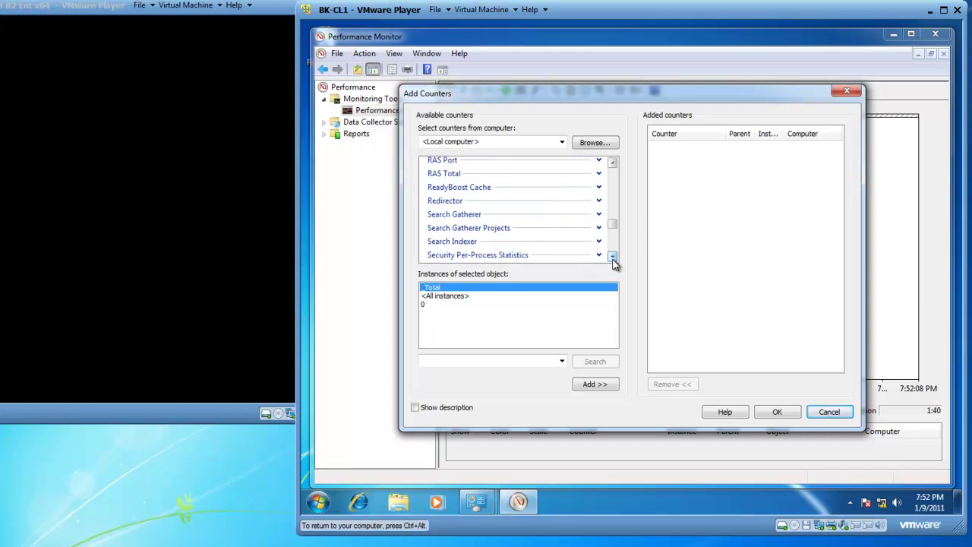
{"action": "left_click", "coordinate": [612, 257]}
{"action": "left_click", "coordinate": [613, 257]}
{"action": "left_click", "coordinate": [612, 256]}
{"action": "left_click", "coordinate": [612, 257]}
{"action": "left_click", "coordinate": [612, 257]}
{"action": "left_click", "coordinate": [612, 257]}
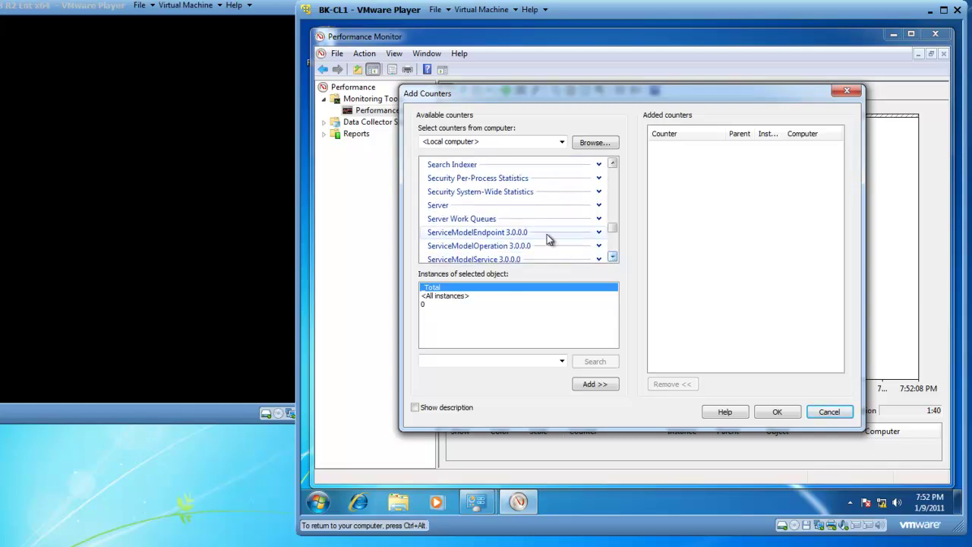
{"action": "left_click", "coordinate": [598, 220]}
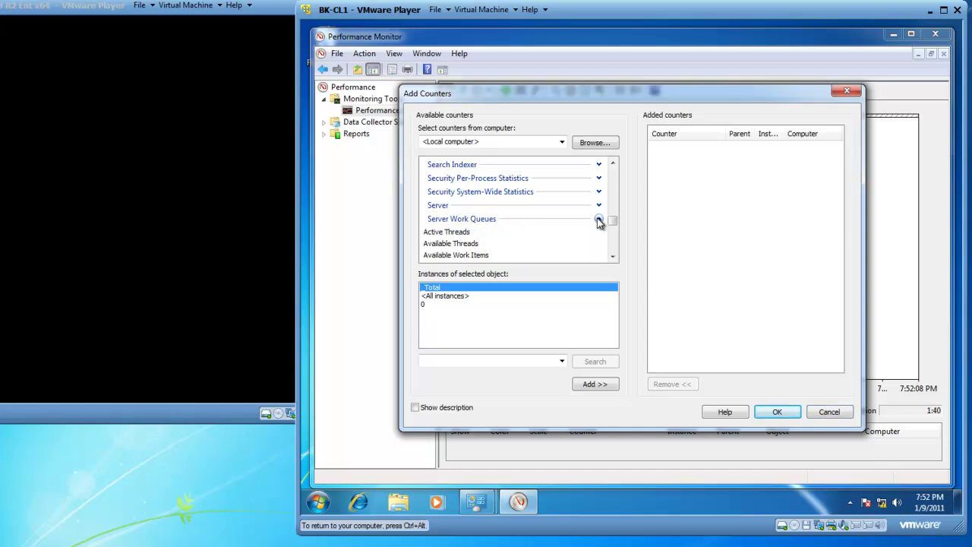
Select the Queue Length counter and choose instance 0
{"action": "left_click", "coordinate": [612, 257]}
{"action": "left_click", "coordinate": [613, 256]}
{"action": "left_click", "coordinate": [612, 257]}
{"action": "left_click", "coordinate": [612, 257]}
{"action": "left_click", "coordinate": [613, 256]}
{"action": "left_click", "coordinate": [612, 257]}
{"action": "left_click", "coordinate": [612, 257]}
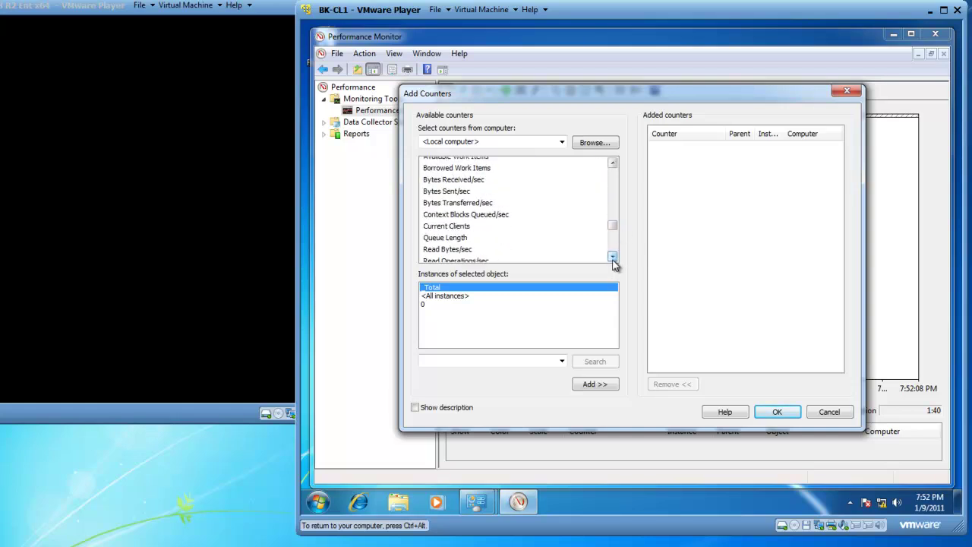
{"action": "left_click", "coordinate": [454, 238]}
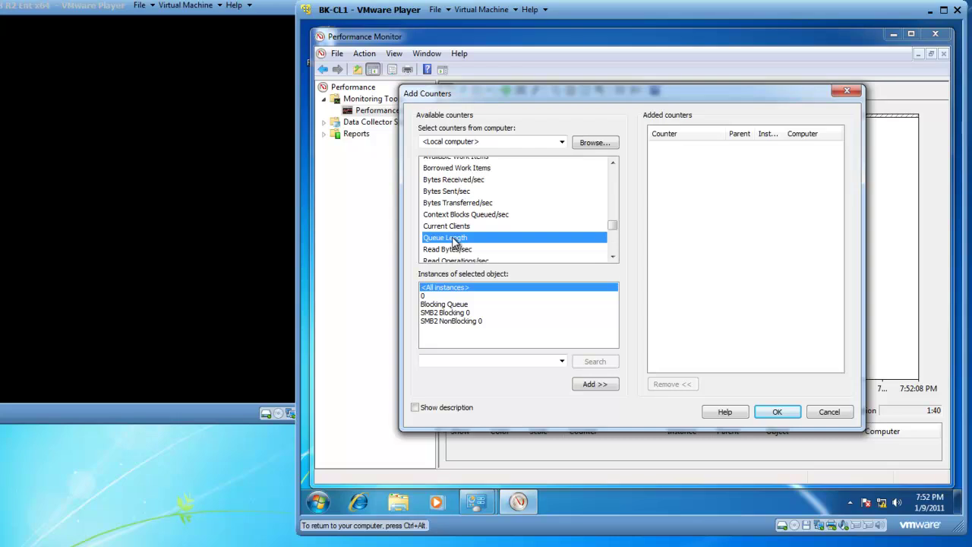
{"action": "left_click", "coordinate": [435, 296]}
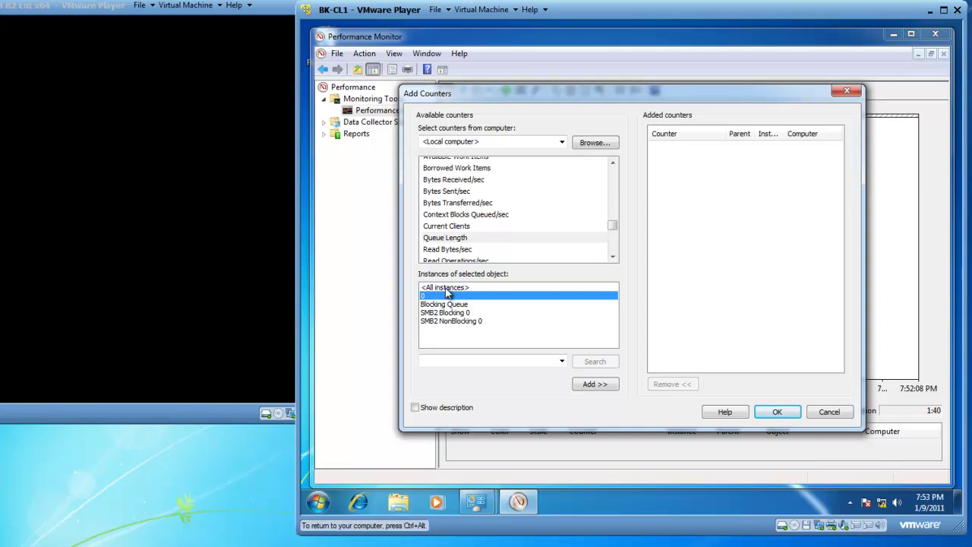
{"action": "left_click", "coordinate": [613, 163]}
{"action": "left_click", "coordinate": [613, 164]}
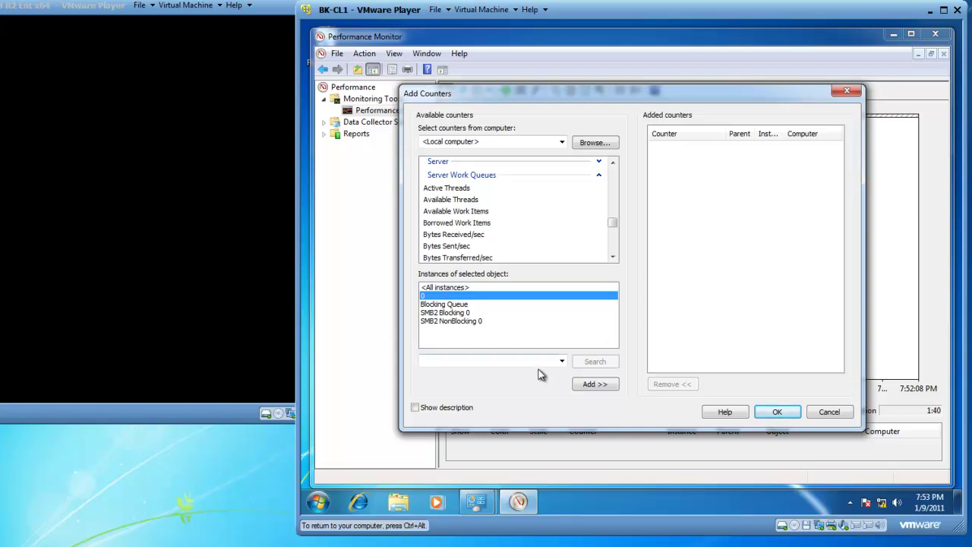
Add Server Work Queues Queue Length for instance 0, briefly showing its description
{"action": "left_click", "coordinate": [593, 386]}
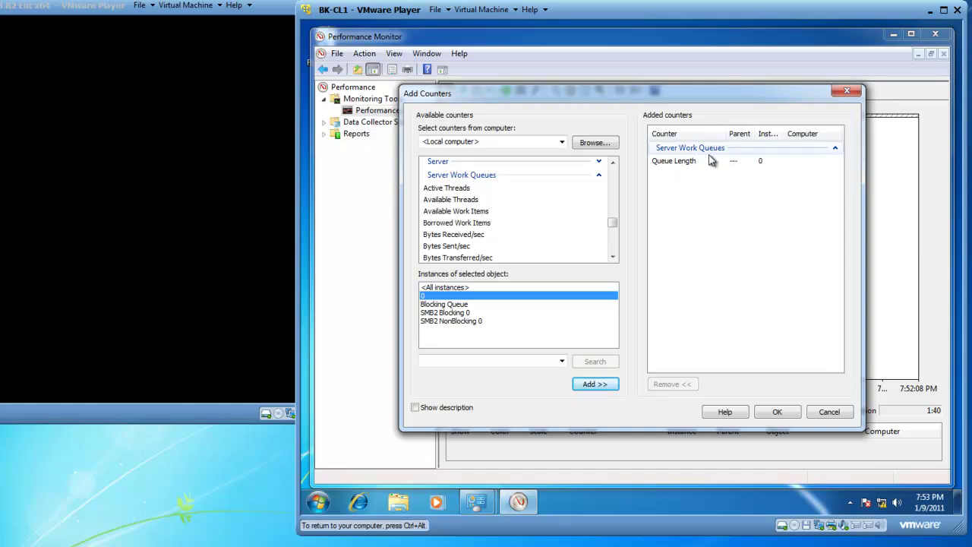
{"action": "left_click", "coordinate": [416, 408]}
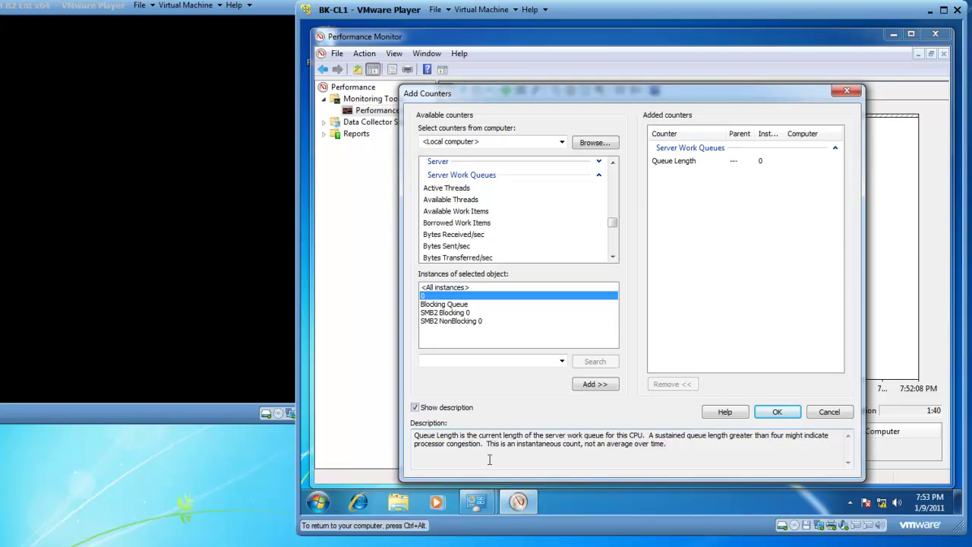
{"action": "left_click", "coordinate": [416, 408]}
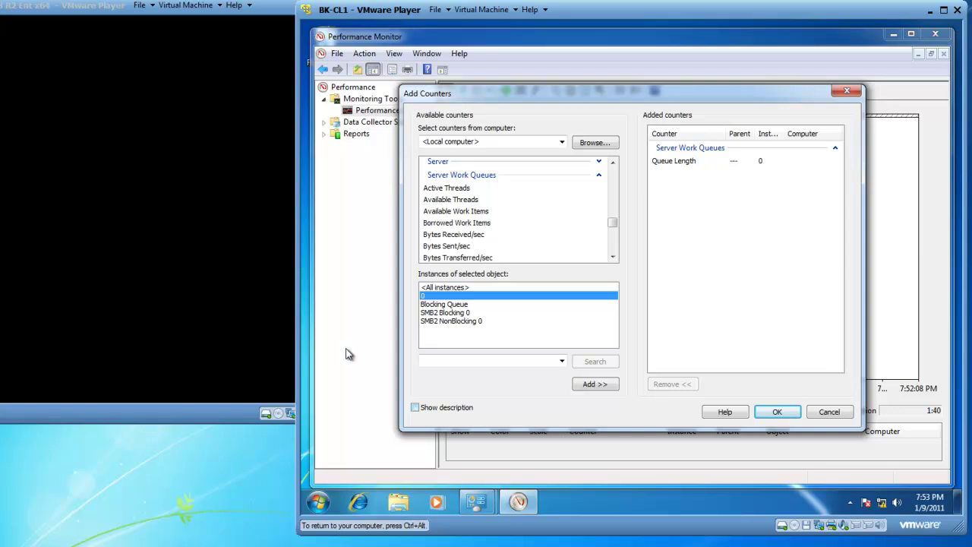
Collapse Server Work Queues and expand the System object in the counter list
{"action": "left_click", "coordinate": [599, 175]}
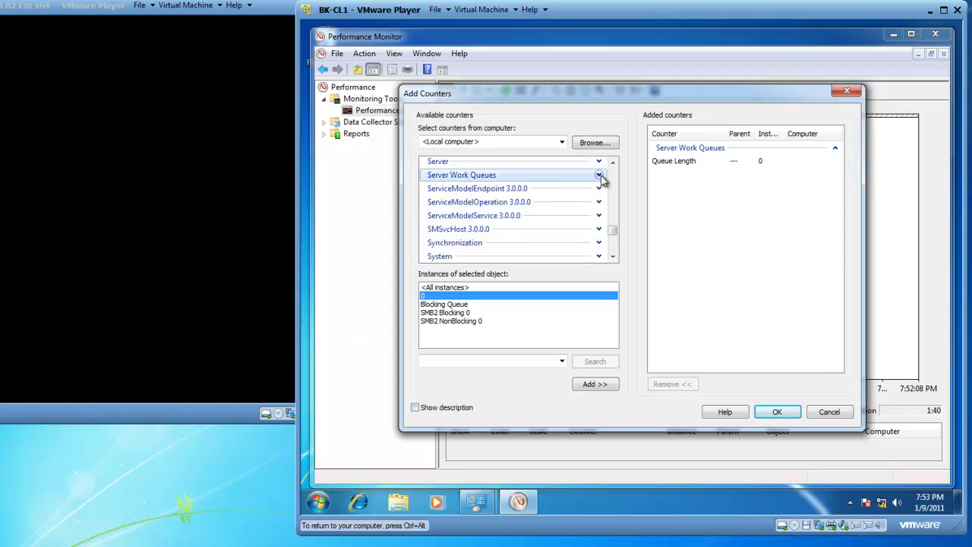
{"action": "left_click", "coordinate": [600, 256]}
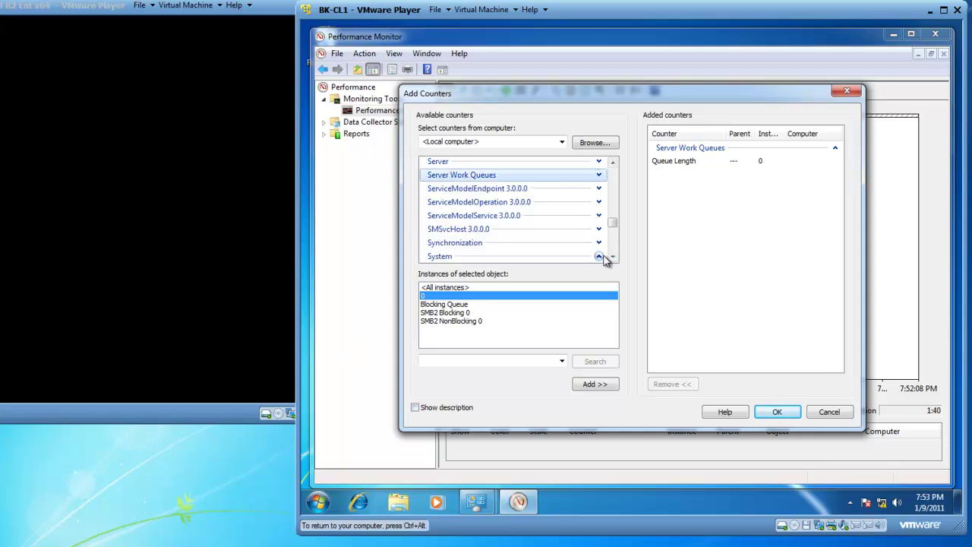
{"action": "left_click", "coordinate": [613, 258]}
{"action": "left_click", "coordinate": [613, 257]}
{"action": "left_click", "coordinate": [613, 257]}
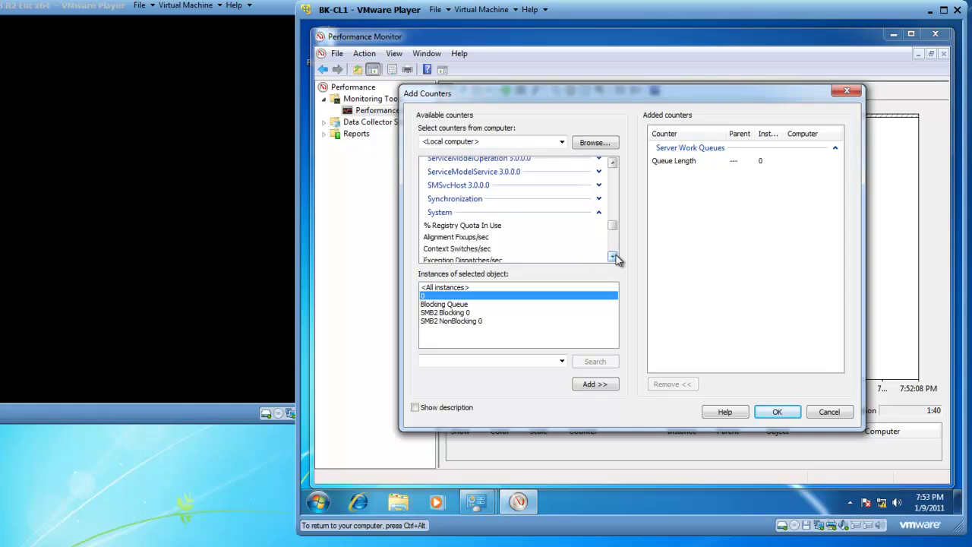
{"action": "left_click", "coordinate": [612, 257]}
{"action": "left_click", "coordinate": [613, 258]}
{"action": "left_click", "coordinate": [613, 257]}
{"action": "left_click", "coordinate": [613, 257]}
{"action": "left_click", "coordinate": [613, 257]}
{"action": "left_click", "coordinate": [613, 257]}
{"action": "left_click", "coordinate": [613, 257]}
{"action": "left_click", "coordinate": [613, 258]}
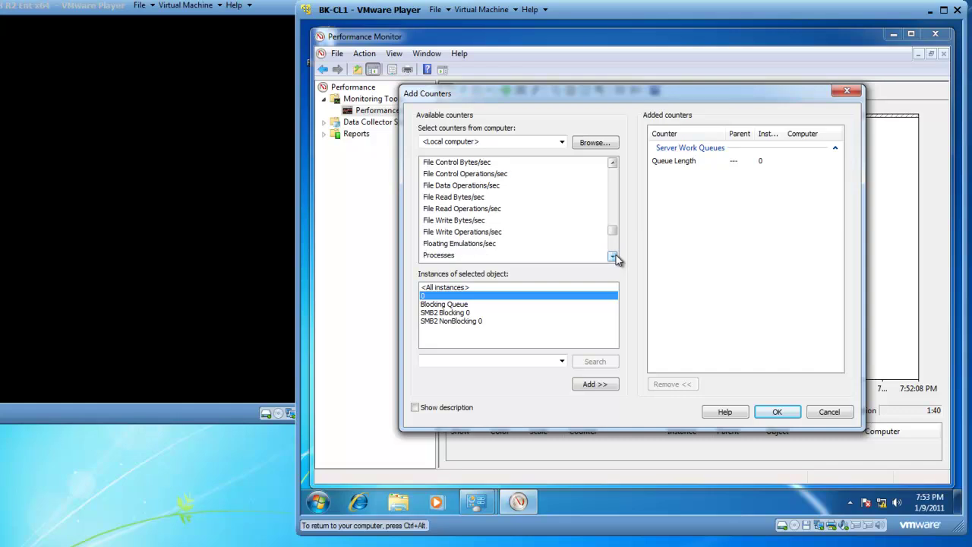
{"action": "left_click", "coordinate": [613, 258]}
{"action": "left_click", "coordinate": [613, 257]}
{"action": "left_click", "coordinate": [613, 257]}
{"action": "left_click", "coordinate": [613, 258]}
Select System's Processor Queue Length and read its description before hiding it
{"action": "left_click", "coordinate": [488, 222]}
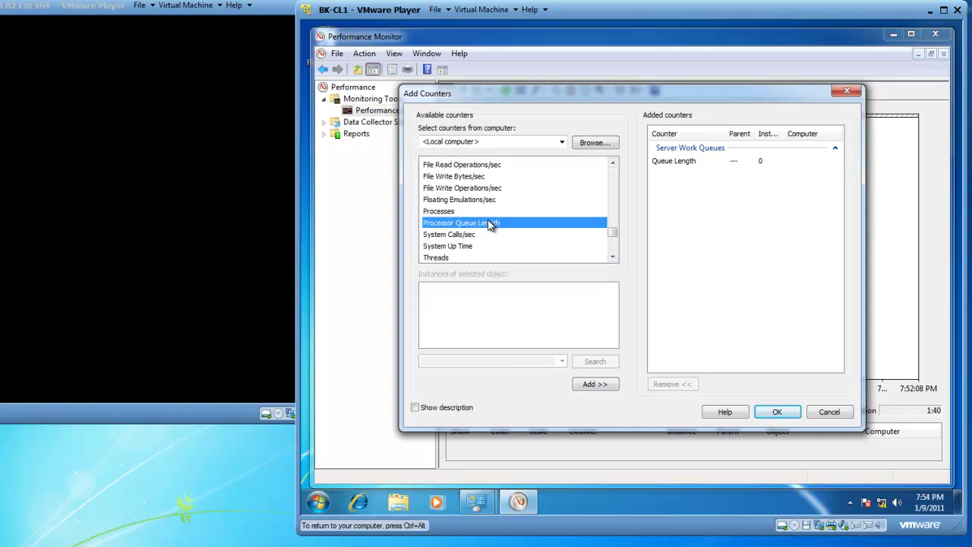
{"action": "left_click", "coordinate": [420, 408]}
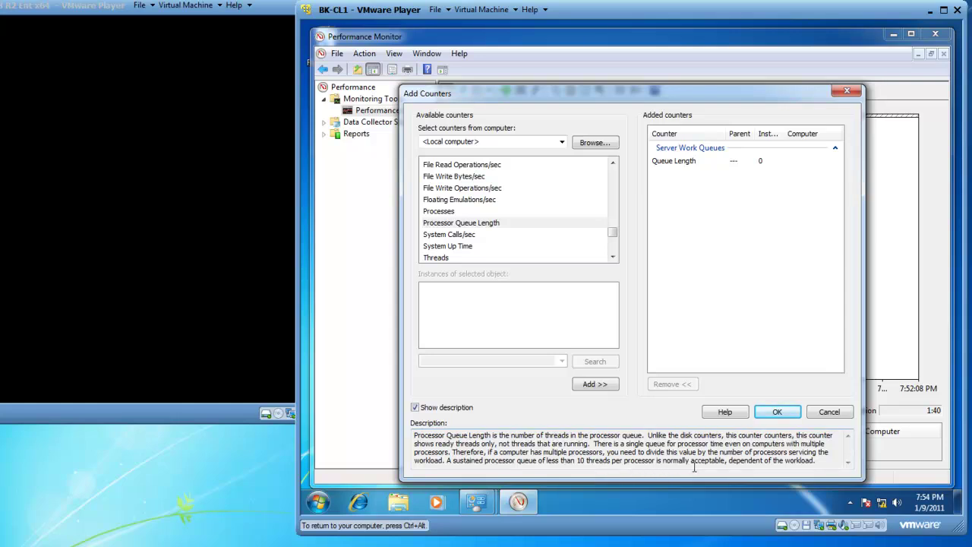
{"action": "left_click", "coordinate": [414, 407]}
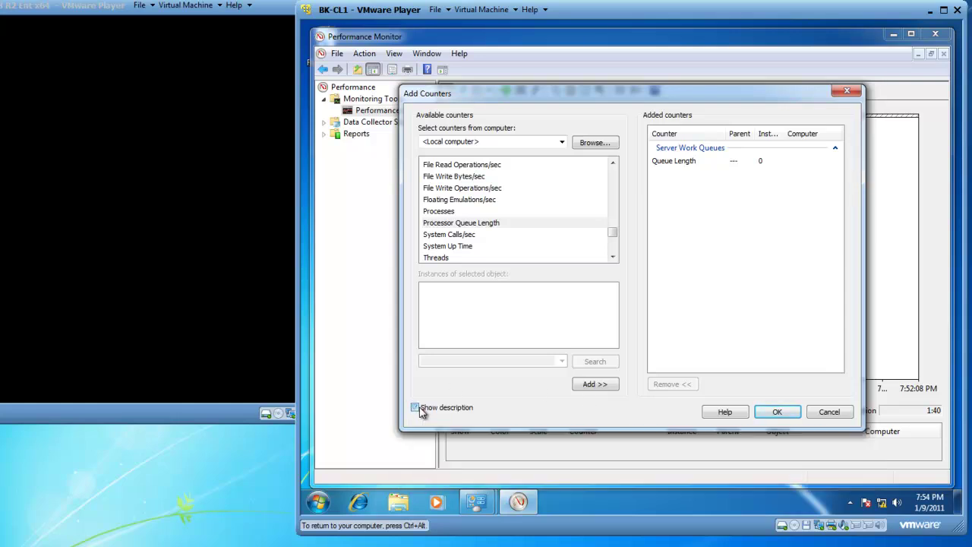
Add Processor Queue Length, then collapse System and scroll back up the object list
{"action": "left_click", "coordinate": [593, 387]}
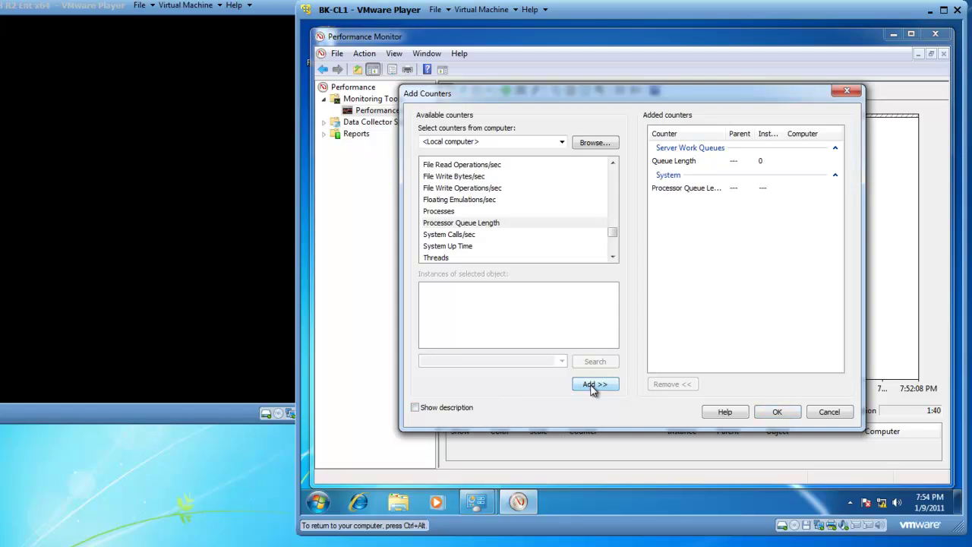
{"action": "left_click", "coordinate": [613, 163]}
{"action": "left_click", "coordinate": [613, 164]}
{"action": "left_click", "coordinate": [612, 163]}
{"action": "left_click", "coordinate": [612, 164]}
{"action": "left_click", "coordinate": [612, 164]}
{"action": "left_click", "coordinate": [613, 163]}
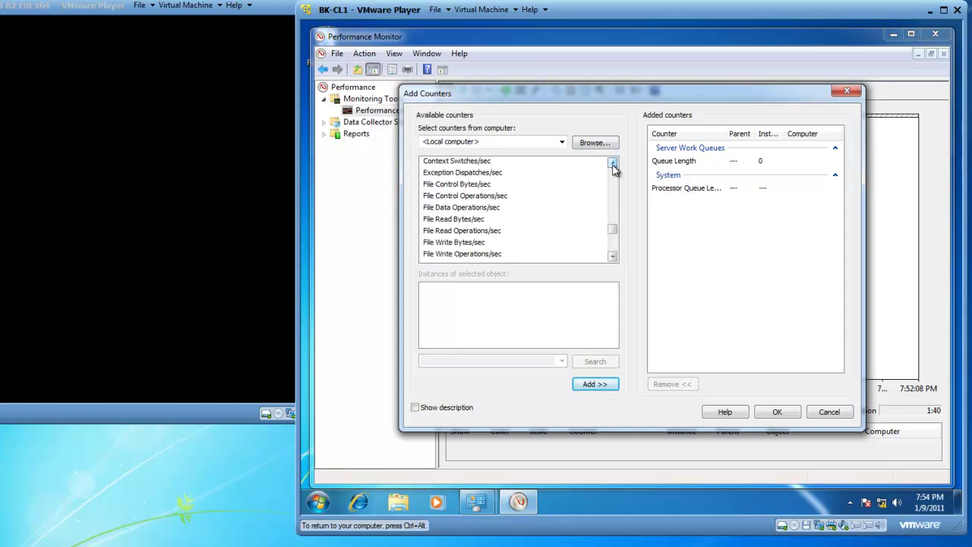
{"action": "left_click", "coordinate": [612, 164]}
{"action": "left_click", "coordinate": [612, 163]}
{"action": "left_click", "coordinate": [612, 163]}
{"action": "left_click", "coordinate": [612, 164]}
{"action": "left_click", "coordinate": [612, 163]}
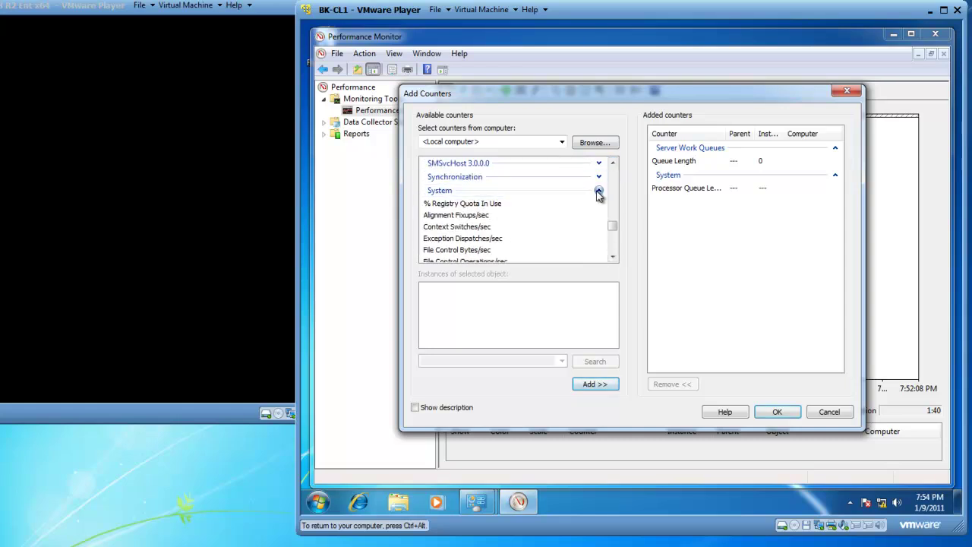
{"action": "left_click", "coordinate": [599, 190]}
{"action": "left_click", "coordinate": [612, 163]}
{"action": "left_click", "coordinate": [612, 163]}
{"action": "left_click", "coordinate": [612, 163]}
{"action": "left_click", "coordinate": [612, 163]}
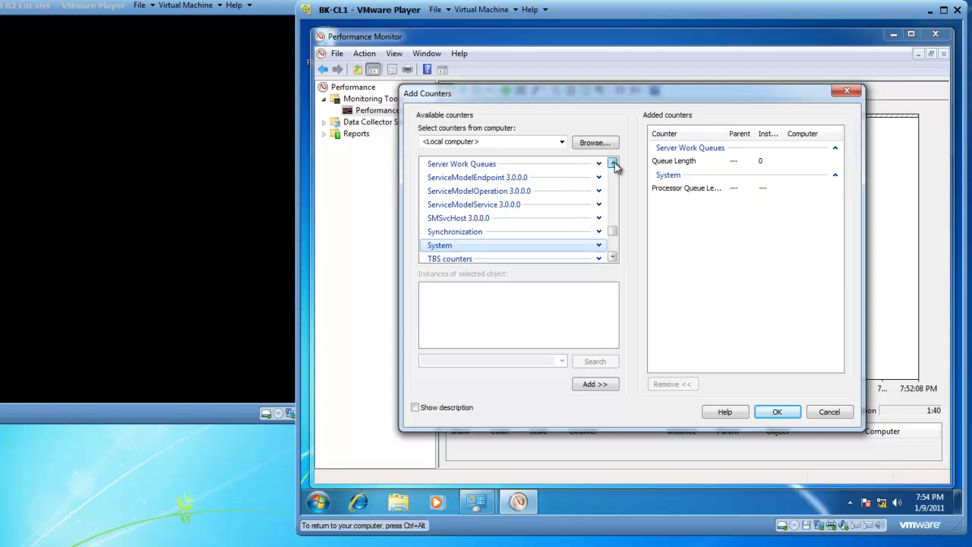
{"action": "left_click", "coordinate": [612, 163]}
{"action": "left_click", "coordinate": [612, 163]}
{"action": "left_click", "coordinate": [612, 163]}
{"action": "left_click", "coordinate": [612, 163]}
{"action": "left_click", "coordinate": [612, 164]}
{"action": "left_click", "coordinate": [612, 164]}
{"action": "left_click", "coordinate": [615, 162]}
{"action": "left_click", "coordinate": [614, 163]}
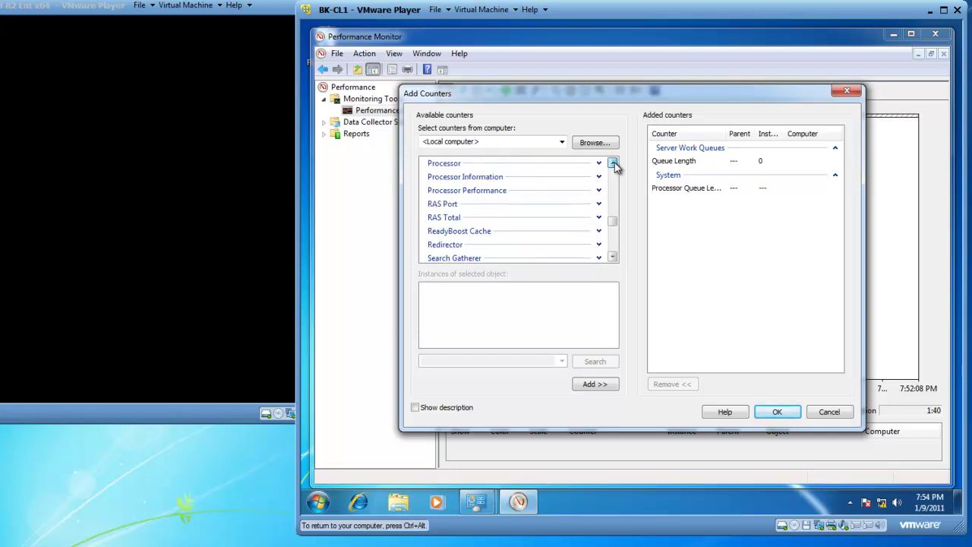
{"action": "left_click", "coordinate": [614, 162]}
{"action": "left_click", "coordinate": [615, 163]}
{"action": "left_click", "coordinate": [615, 163]}
{"action": "left_click", "coordinate": [614, 163]}
{"action": "left_click", "coordinate": [615, 163]}
{"action": "left_click", "coordinate": [615, 163]}
{"action": "left_click", "coordinate": [614, 163]}
{"action": "left_click", "coordinate": [614, 162]}
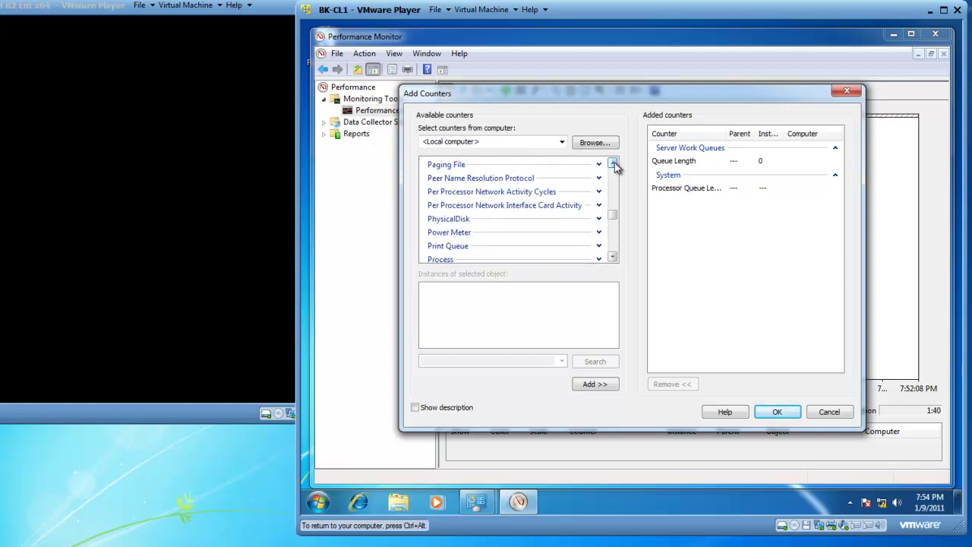
{"action": "left_click", "coordinate": [614, 162]}
{"action": "scroll", "coordinate": [616, 189], "scroll_direction": "up", "scroll_amount": 5}
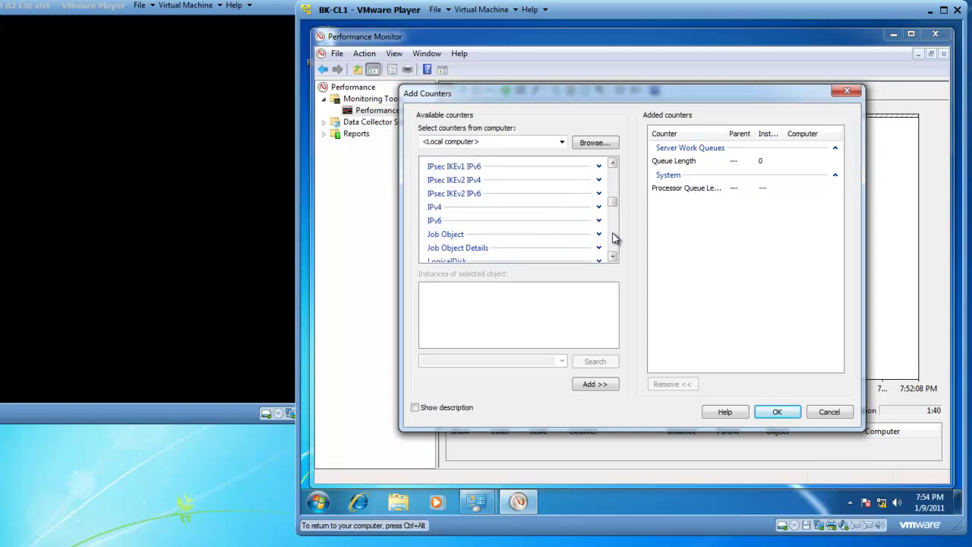
{"action": "scroll", "coordinate": [611, 237], "scroll_direction": "down", "scroll_amount": 3}
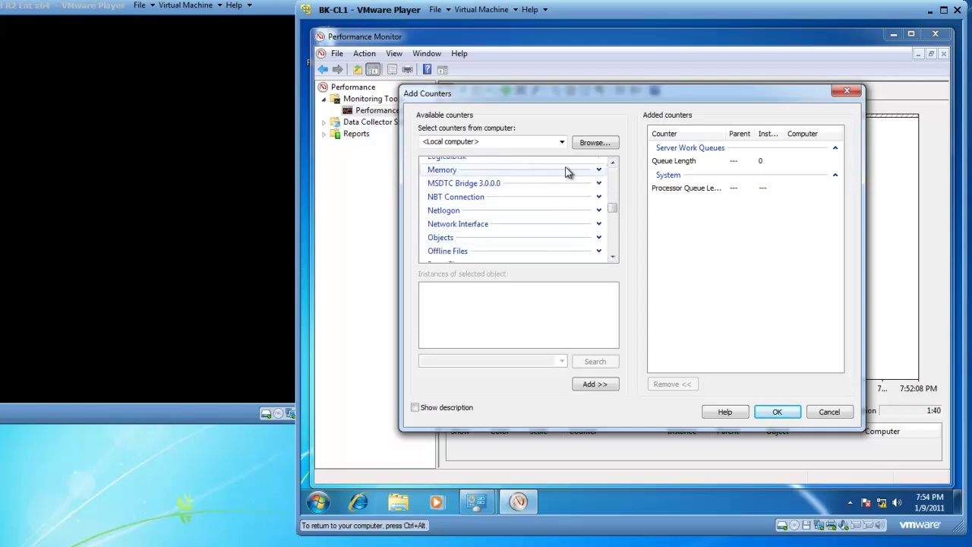
Expand the Memory object and add its Page Faults/sec counter
{"action": "left_click", "coordinate": [598, 170]}
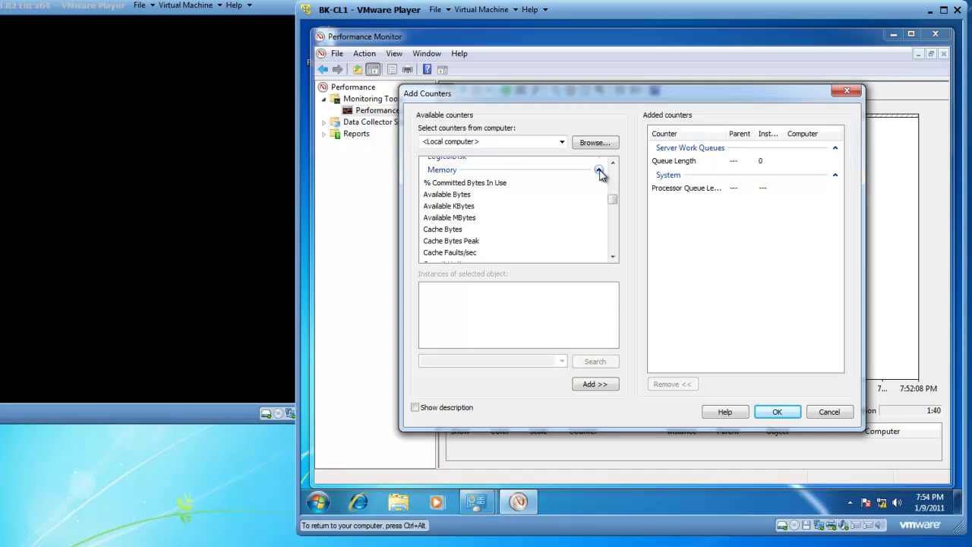
{"action": "scroll", "coordinate": [616, 244], "scroll_direction": "down", "scroll_amount": 3}
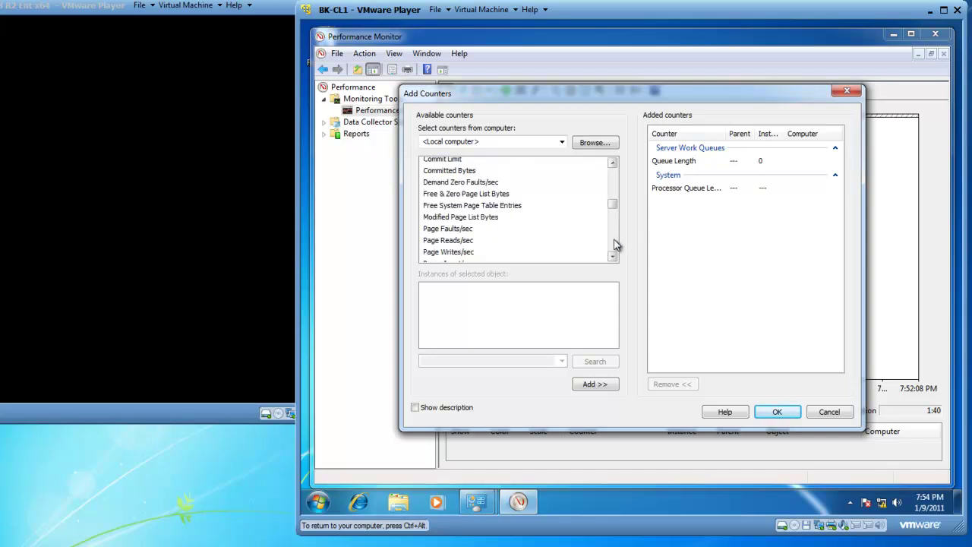
{"action": "left_click", "coordinate": [445, 228]}
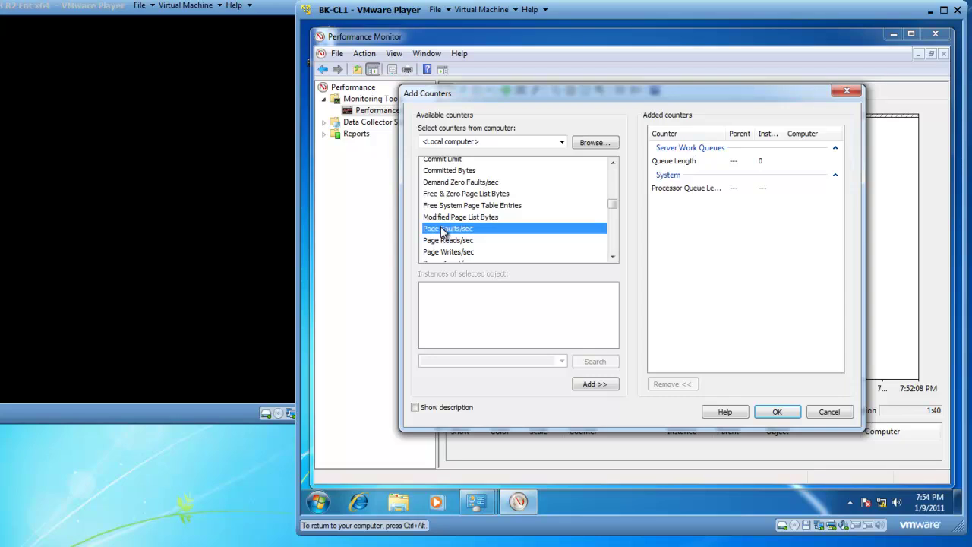
{"action": "left_click", "coordinate": [591, 383]}
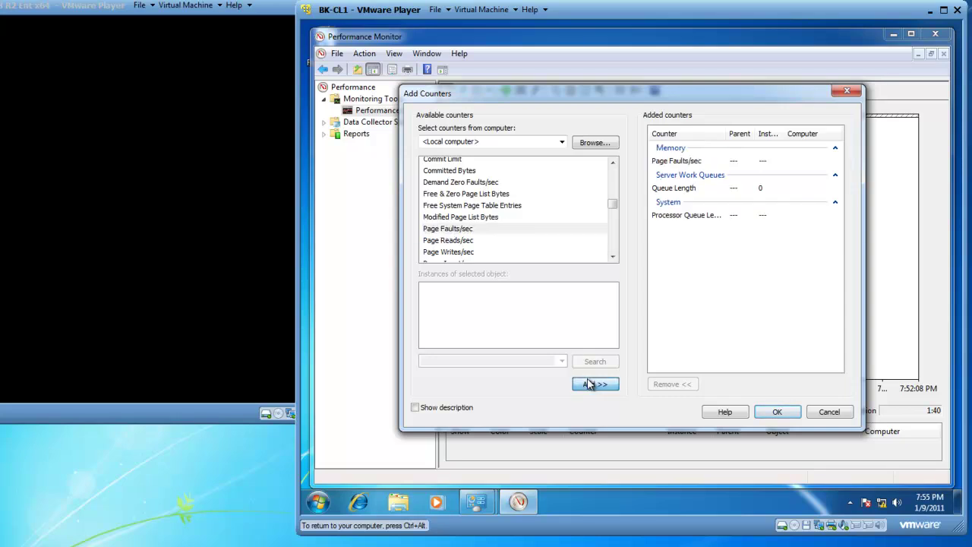
Add Memory's Pages/sec counter and turn Show description back on
{"action": "left_click", "coordinate": [613, 258]}
{"action": "left_click", "coordinate": [612, 259]}
{"action": "left_click", "coordinate": [612, 258]}
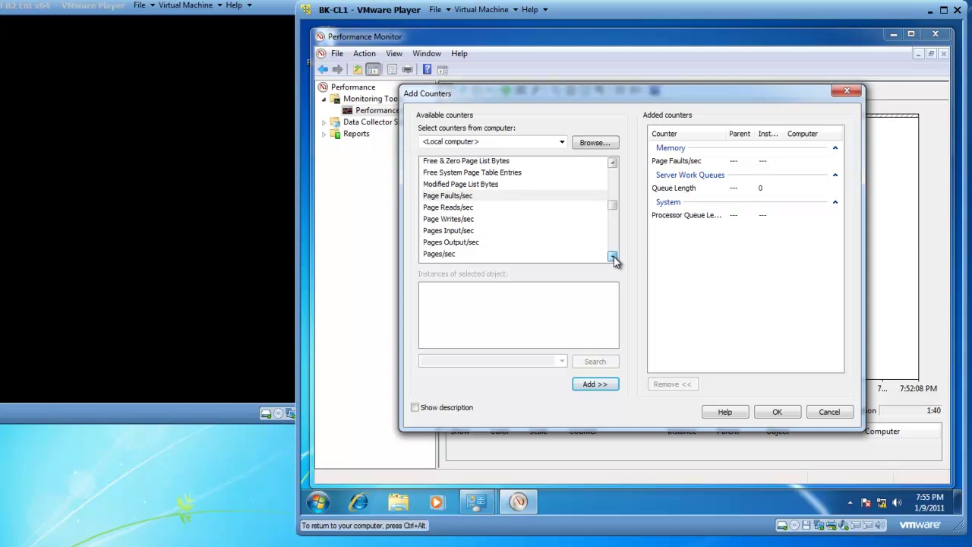
{"action": "left_click", "coordinate": [613, 258]}
{"action": "left_click", "coordinate": [449, 243]}
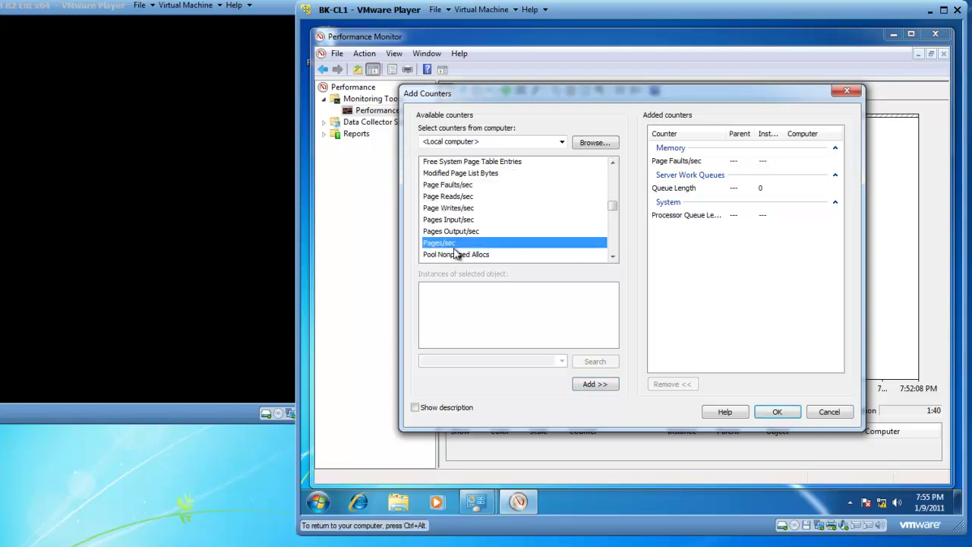
{"action": "left_click", "coordinate": [600, 385]}
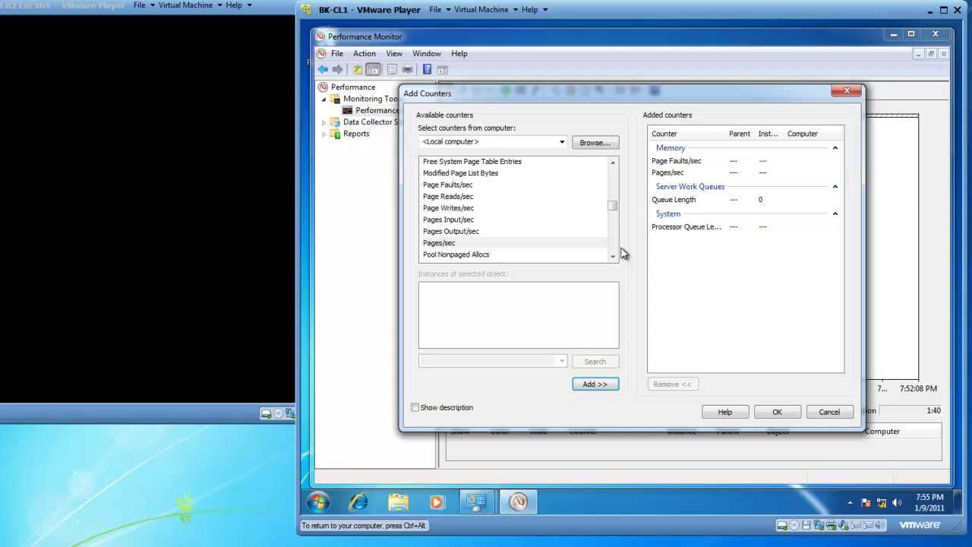
{"action": "left_click", "coordinate": [415, 407]}
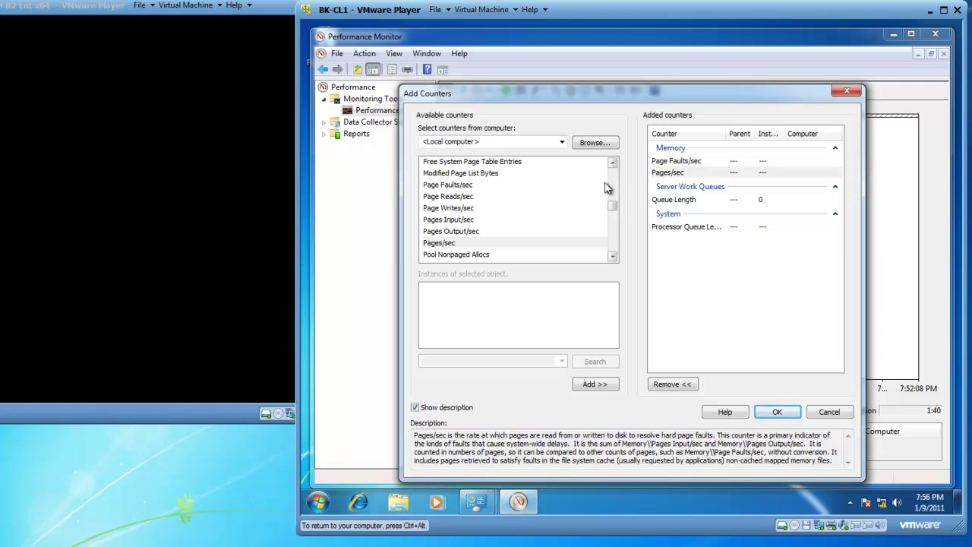
Expand PhysicalDisk and add its Current Disk Queue Length counter for _Total
{"action": "scroll", "coordinate": [616, 176], "scroll_direction": "up", "scroll_amount": 5}
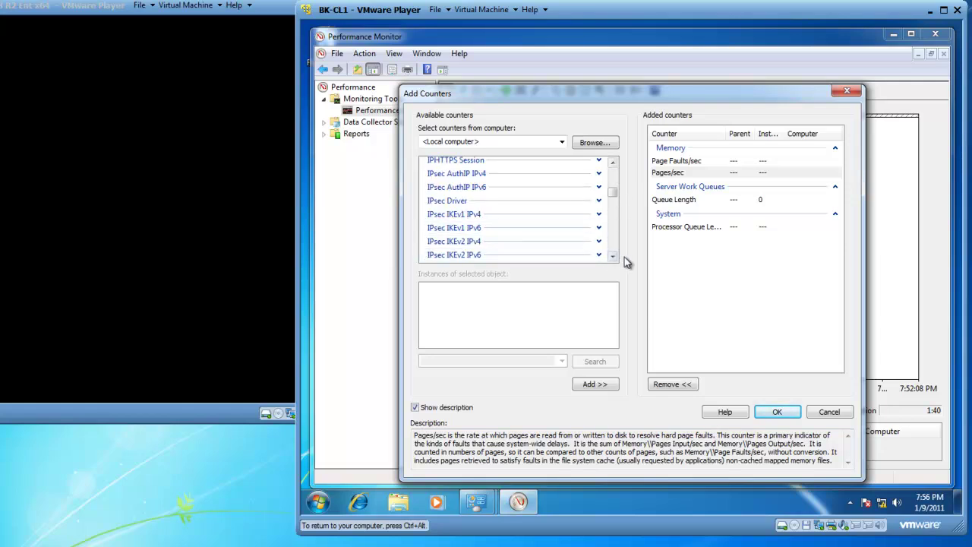
{"action": "scroll", "coordinate": [593, 207], "scroll_direction": "down", "scroll_amount": 10}
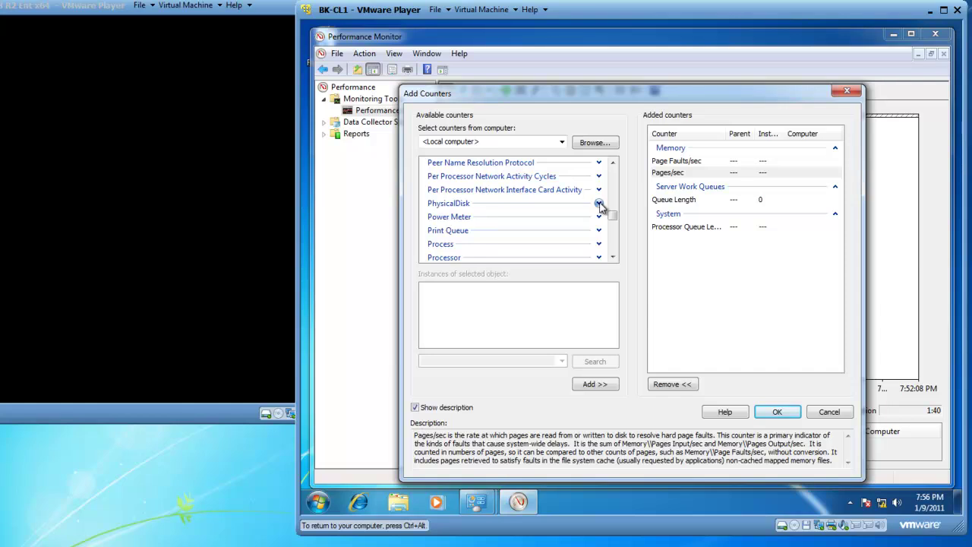
{"action": "left_click", "coordinate": [599, 204]}
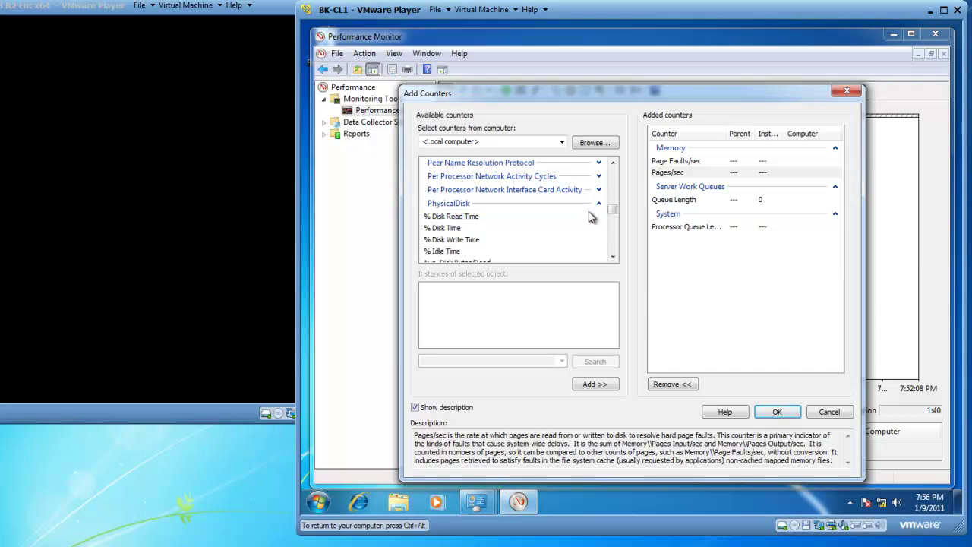
{"action": "left_click", "coordinate": [615, 246]}
{"action": "left_click", "coordinate": [615, 247]}
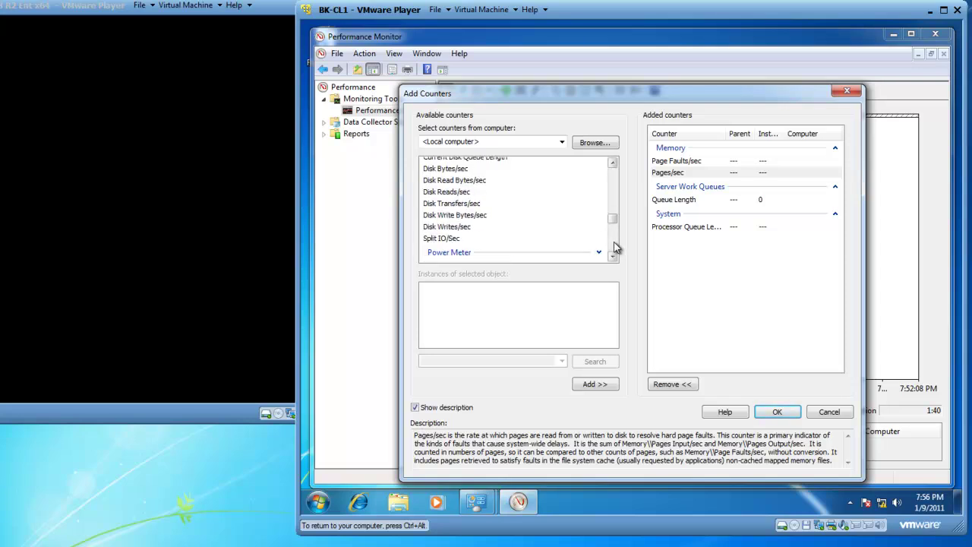
{"action": "left_click", "coordinate": [613, 162]}
{"action": "left_click", "coordinate": [613, 162]}
{"action": "left_click", "coordinate": [441, 181]}
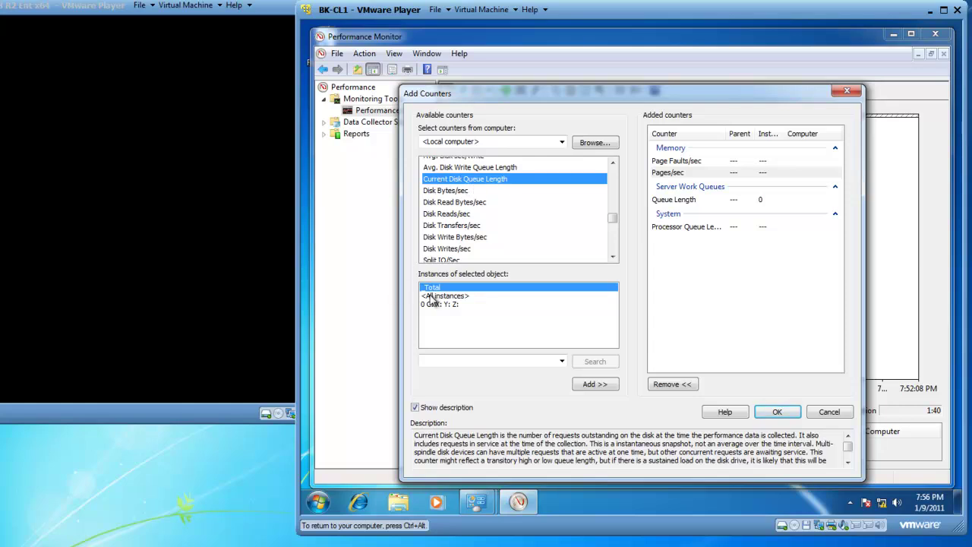
{"action": "left_click", "coordinate": [596, 385]}
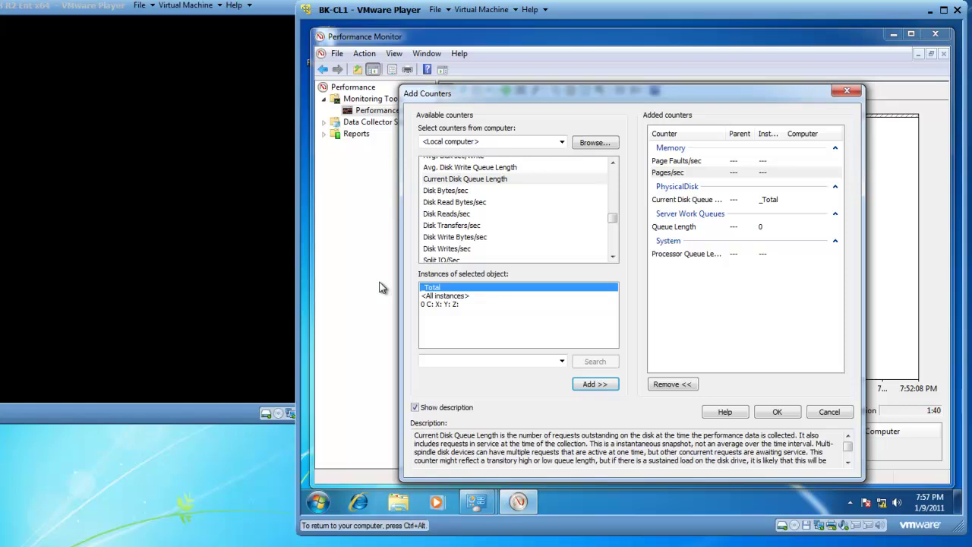
Collapse PhysicalDisk, expand Network Interface, and add its Packets/sec counter
{"action": "scroll", "coordinate": [606, 225], "scroll_direction": "up", "scroll_amount": 5}
{"action": "left_click", "coordinate": [606, 225]}
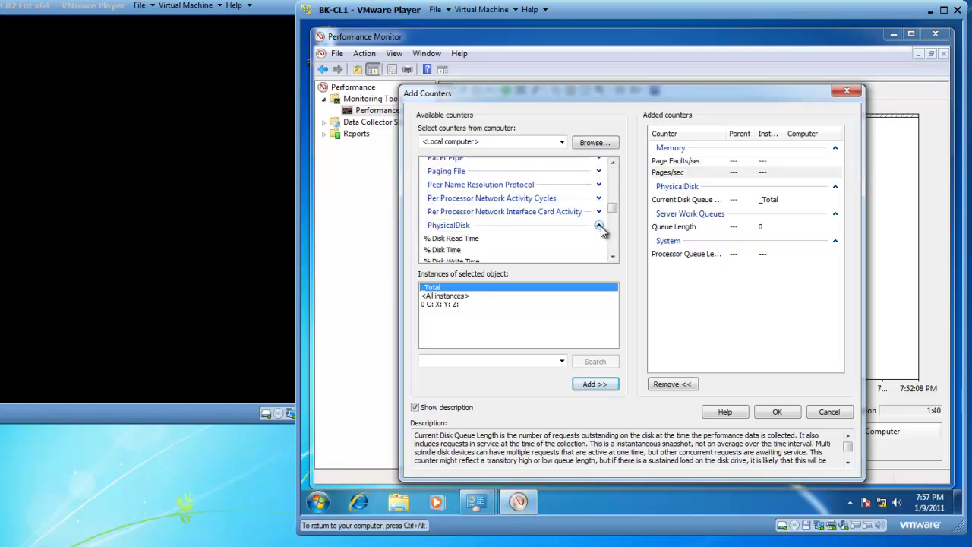
{"action": "left_click", "coordinate": [599, 226]}
{"action": "left_click", "coordinate": [615, 187]}
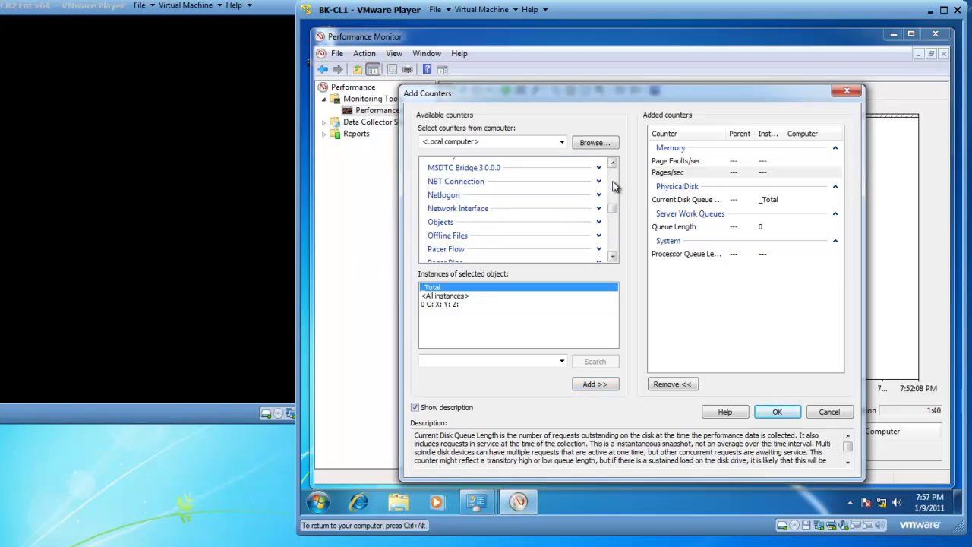
{"action": "left_click", "coordinate": [599, 209]}
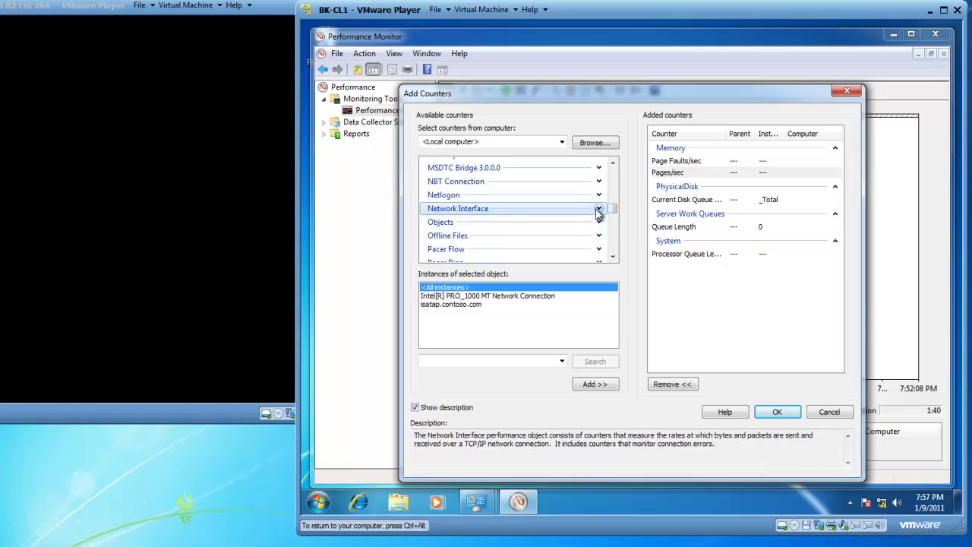
{"action": "left_click", "coordinate": [599, 209]}
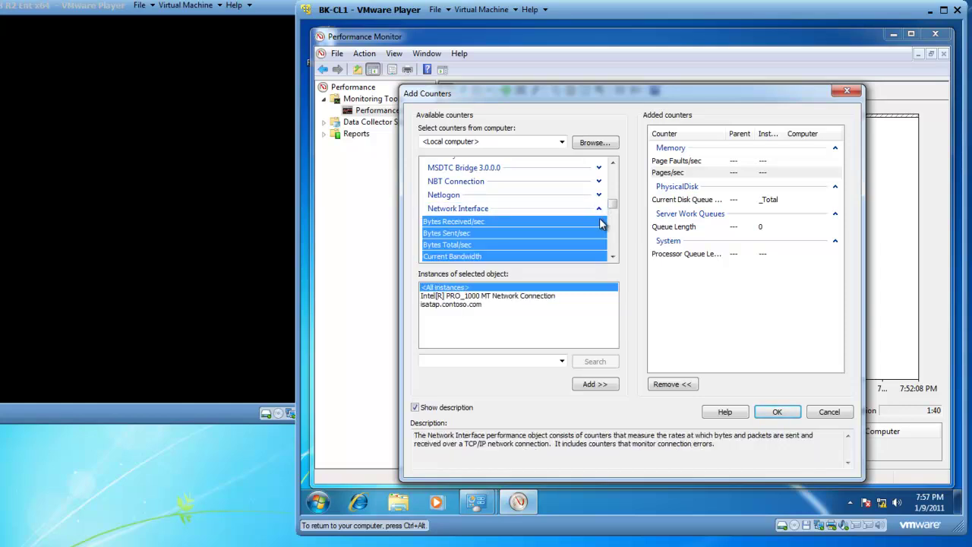
{"action": "left_click", "coordinate": [600, 221]}
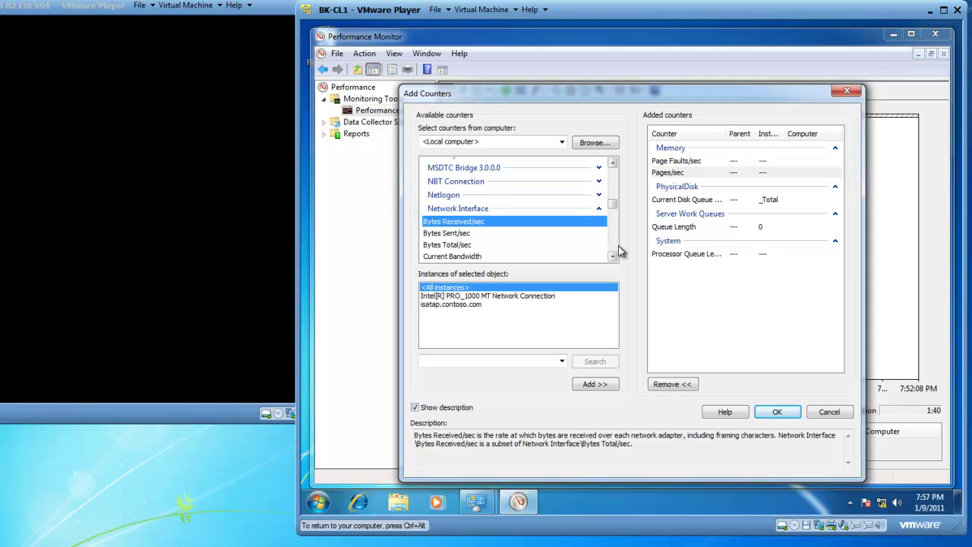
{"action": "scroll", "coordinate": [619, 251], "scroll_direction": "down", "scroll_amount": 5}
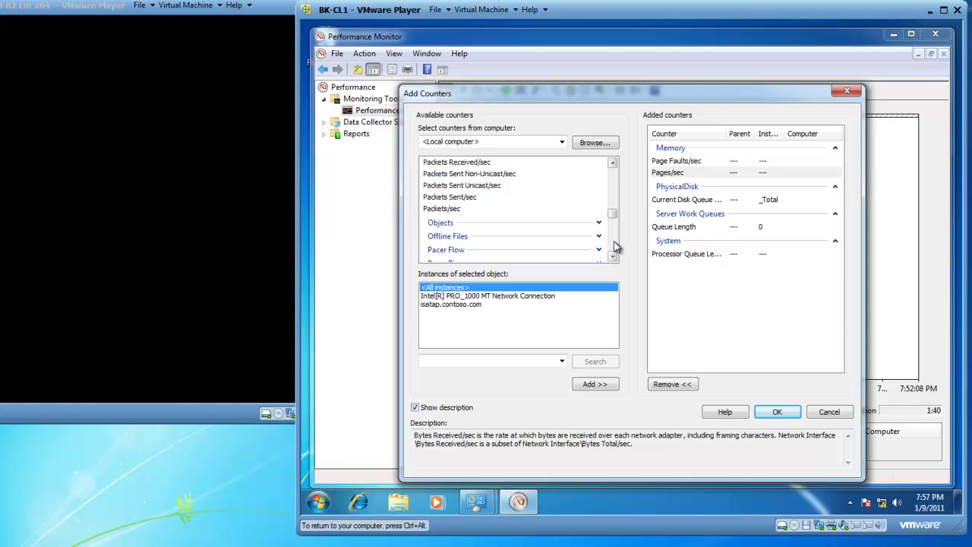
{"action": "left_click", "coordinate": [450, 209]}
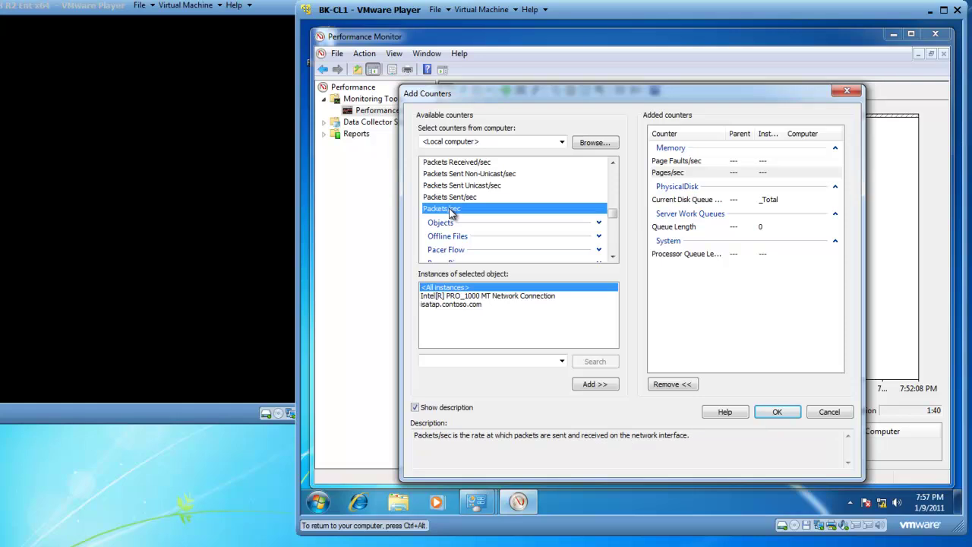
{"action": "left_click", "coordinate": [595, 387]}
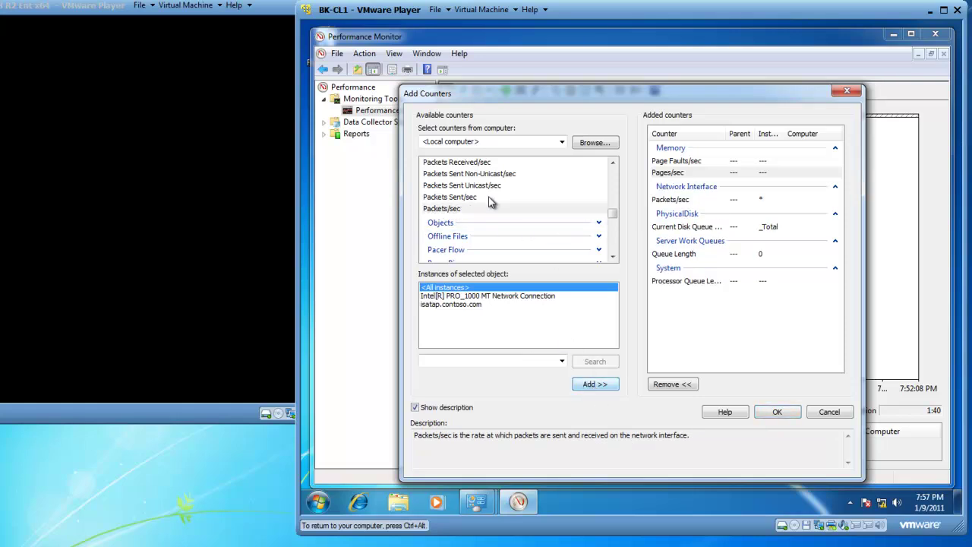
Add the Network Interface Output Queue Length counter as well
{"action": "scroll", "coordinate": [615, 177], "scroll_direction": "up", "scroll_amount": 3}
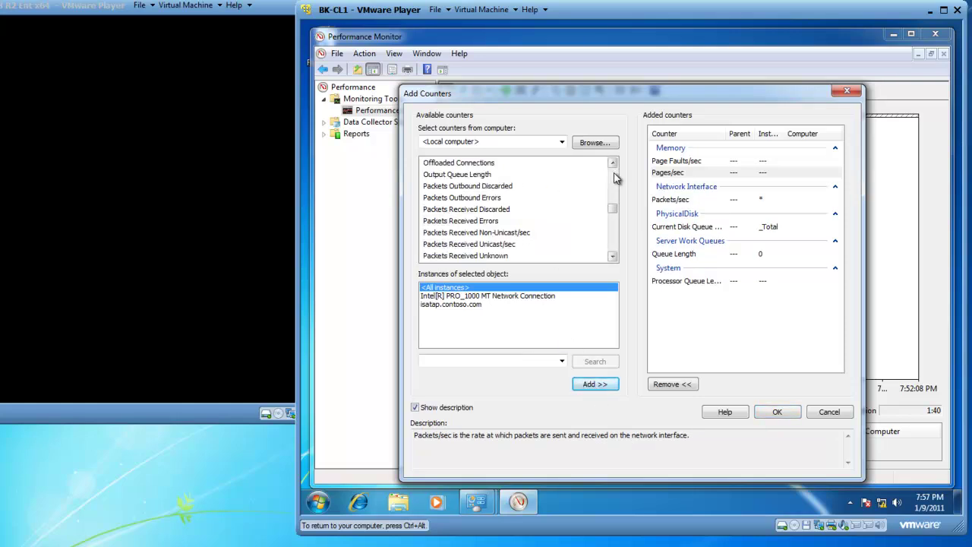
{"action": "left_click", "coordinate": [487, 175]}
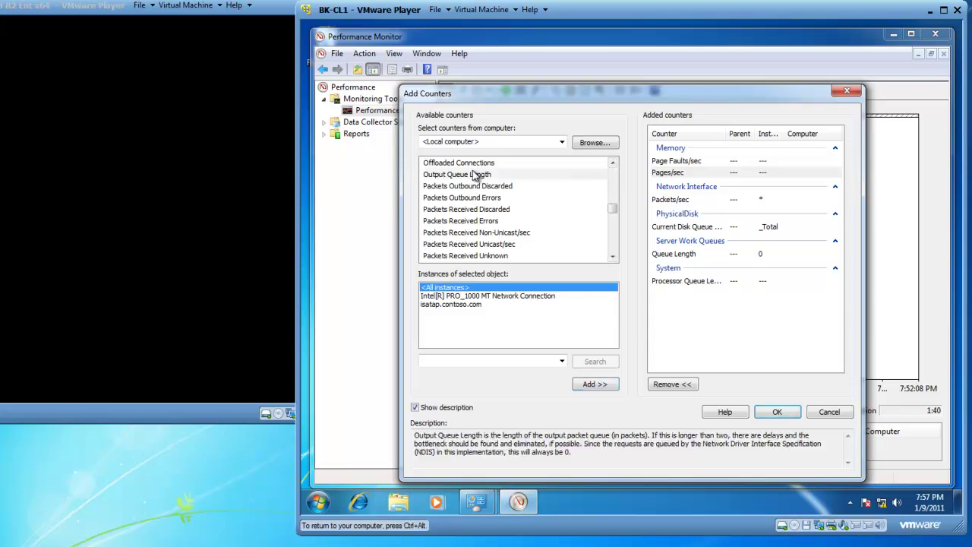
{"action": "left_click", "coordinate": [598, 386]}
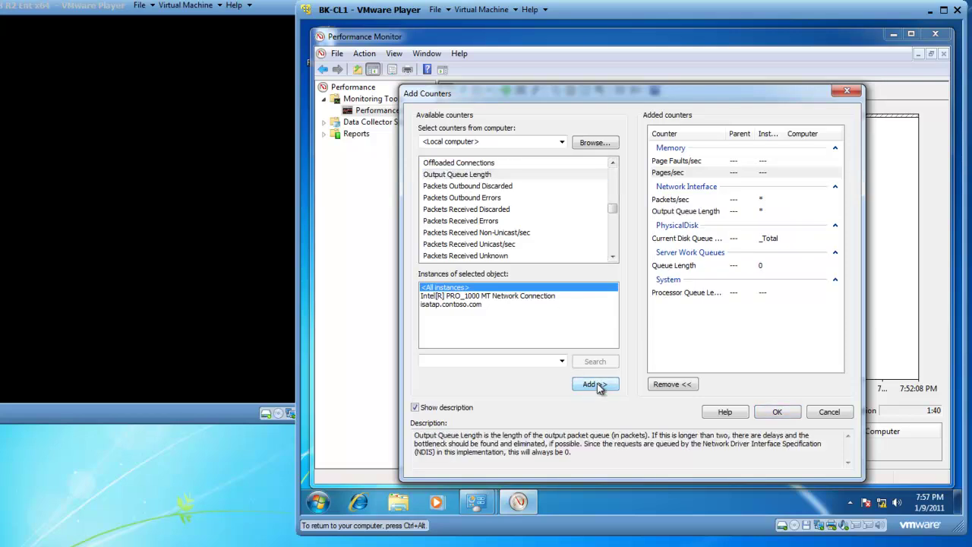
Confirm the counters with OK and inspect each counter's statistics in the legend
{"action": "left_click", "coordinate": [776, 412]}
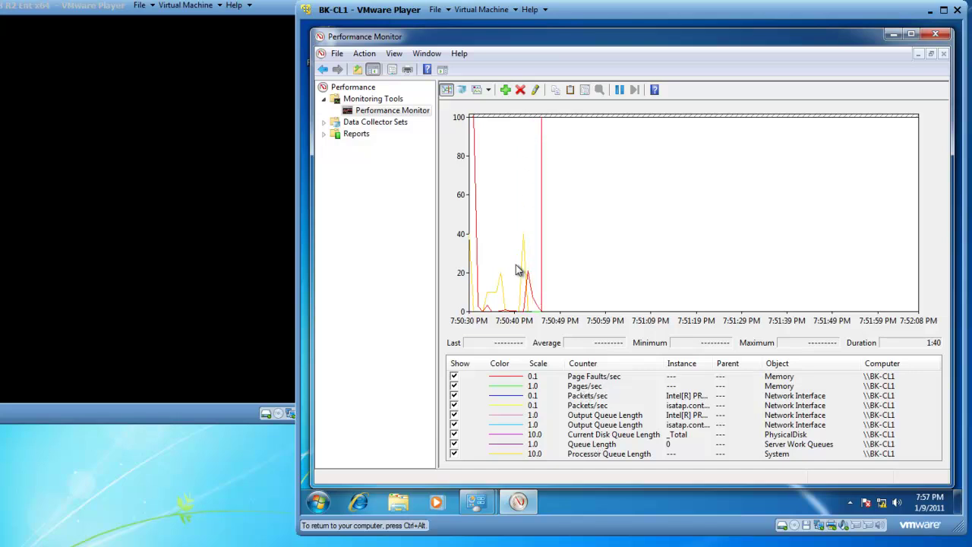
{"action": "left_click", "coordinate": [587, 377]}
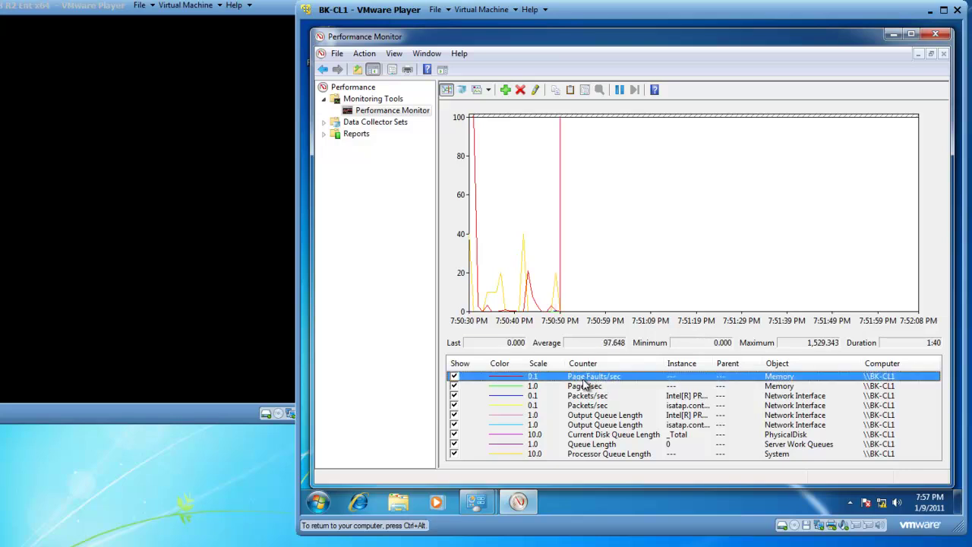
{"action": "left_click", "coordinate": [585, 386]}
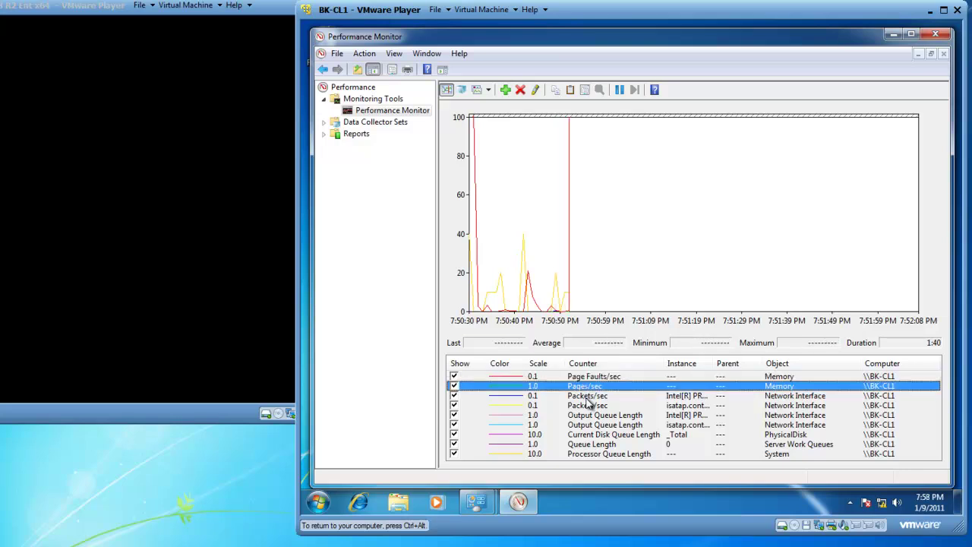
{"action": "left_click", "coordinate": [587, 396]}
{"action": "left_click", "coordinate": [596, 406]}
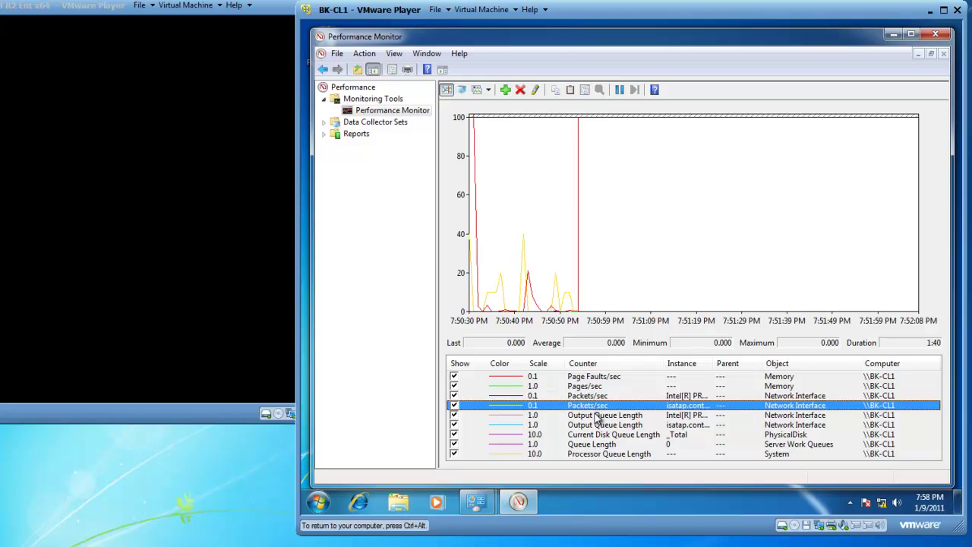
{"action": "left_click", "coordinate": [598, 416]}
{"action": "left_click", "coordinate": [601, 424]}
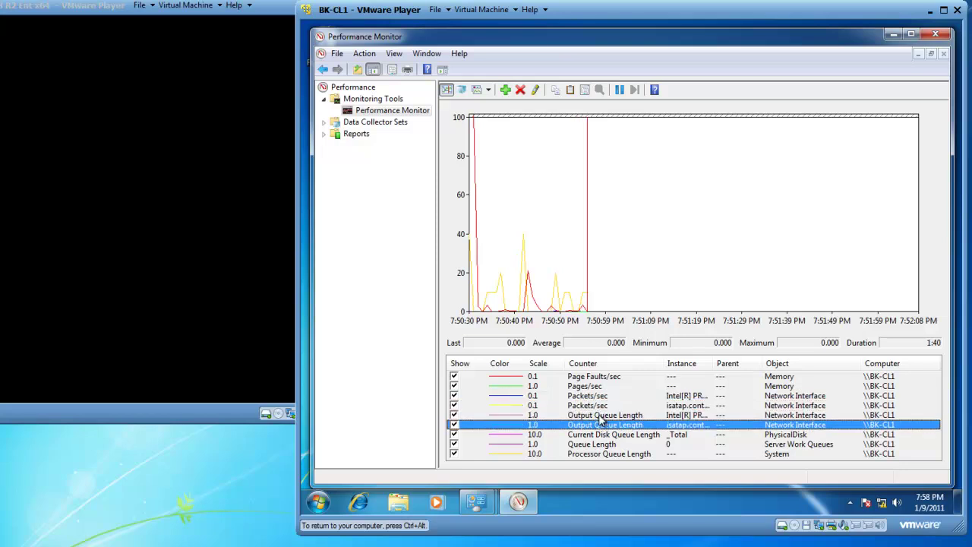
{"action": "left_click", "coordinate": [588, 377]}
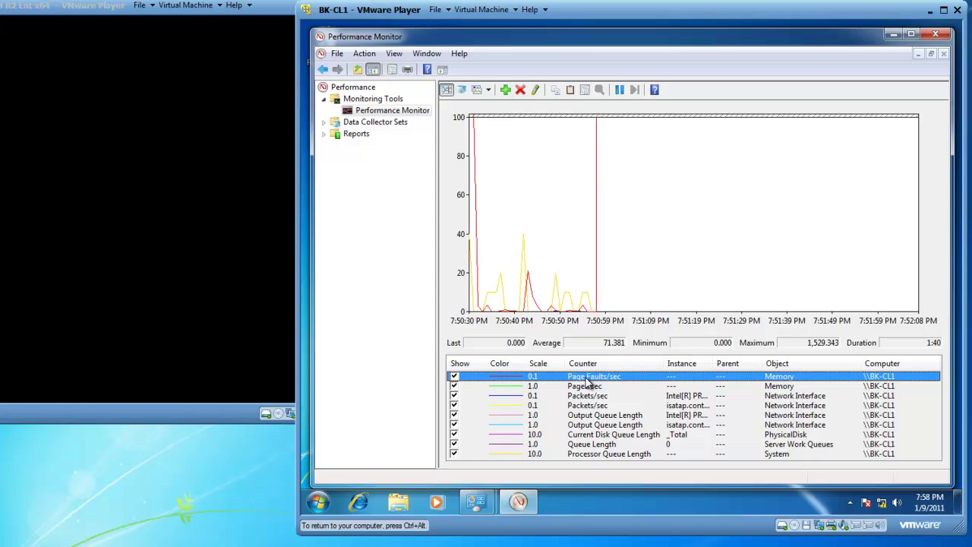
Enable Highlight with Ctrl+H and emphasise each counter line in turn
{"action": "key", "text": "ctrl+h"}
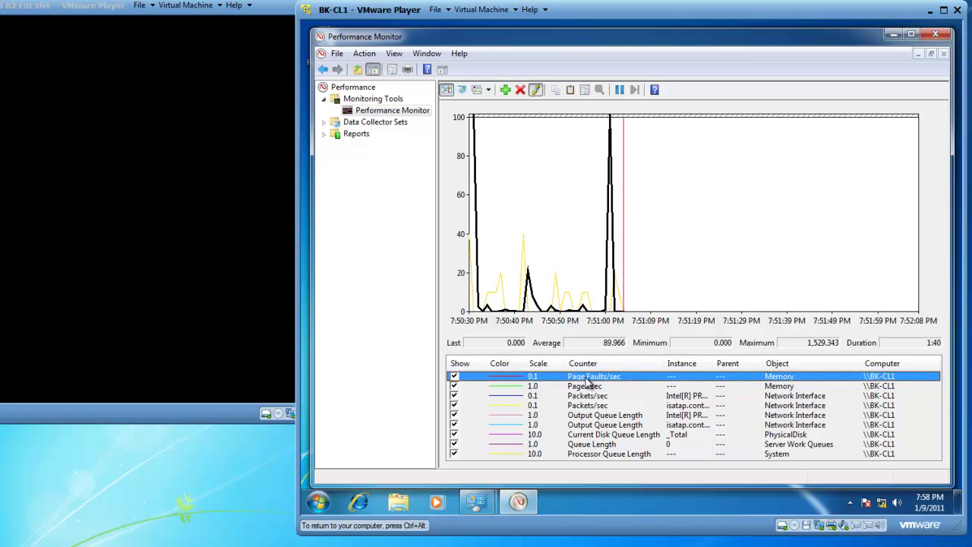
{"action": "left_click", "coordinate": [586, 386]}
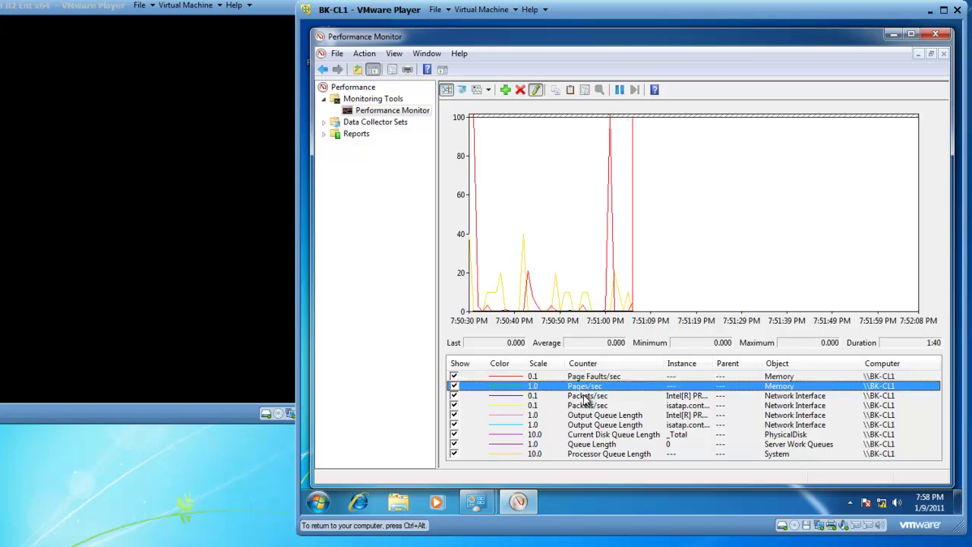
{"action": "left_click", "coordinate": [587, 378]}
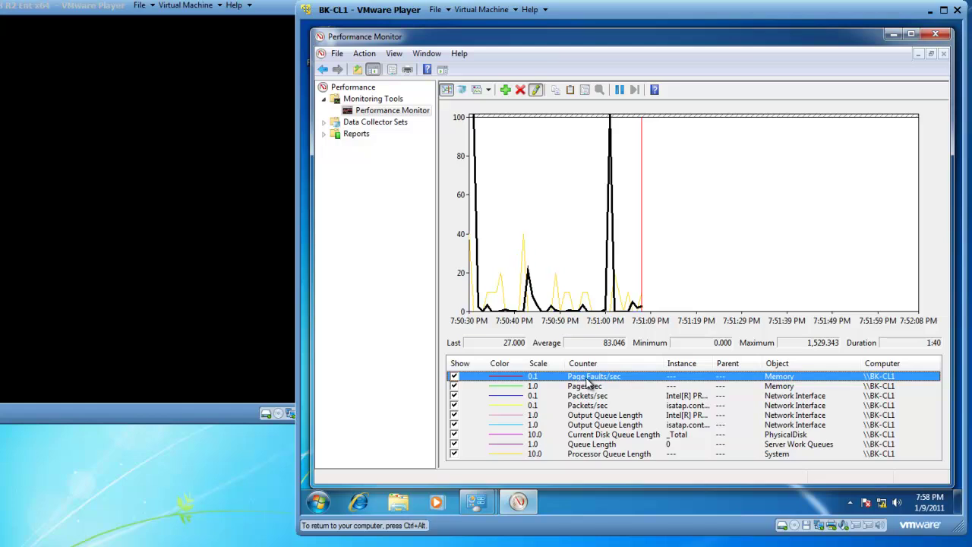
{"action": "left_click", "coordinate": [592, 417]}
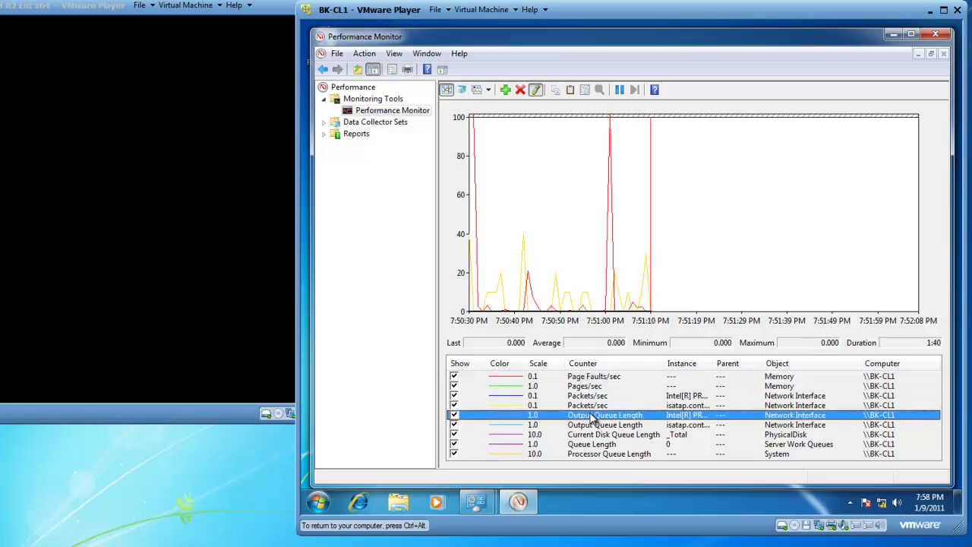
{"action": "left_click", "coordinate": [590, 425]}
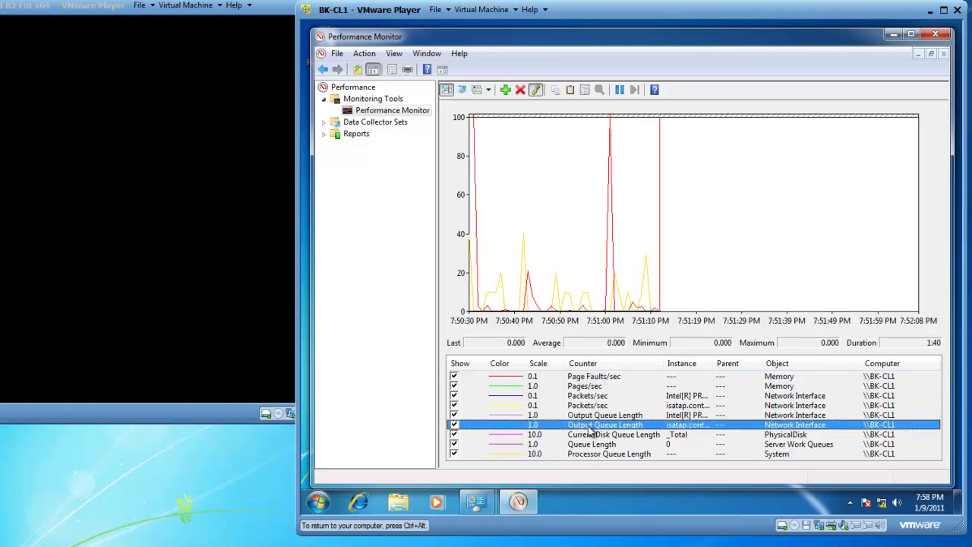
{"action": "left_click", "coordinate": [591, 434]}
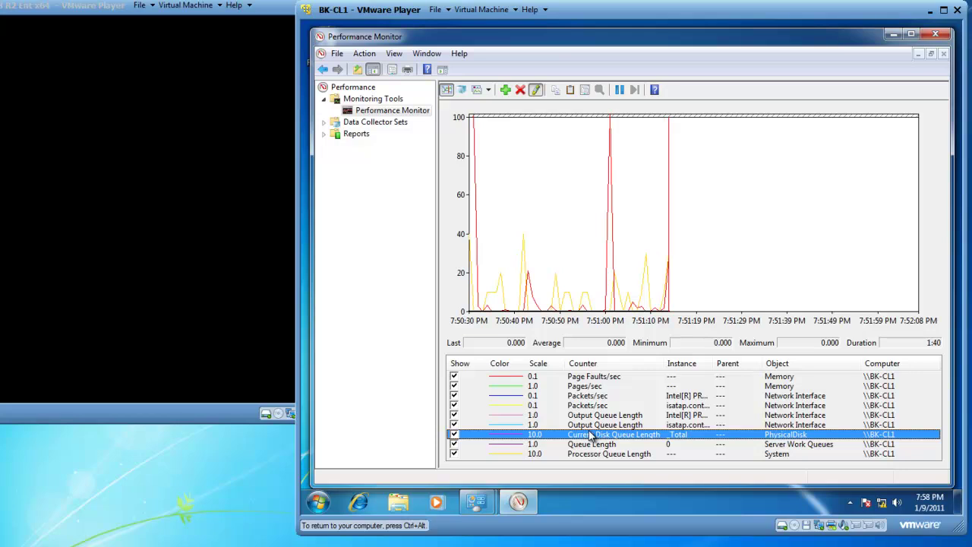
{"action": "left_click", "coordinate": [597, 454]}
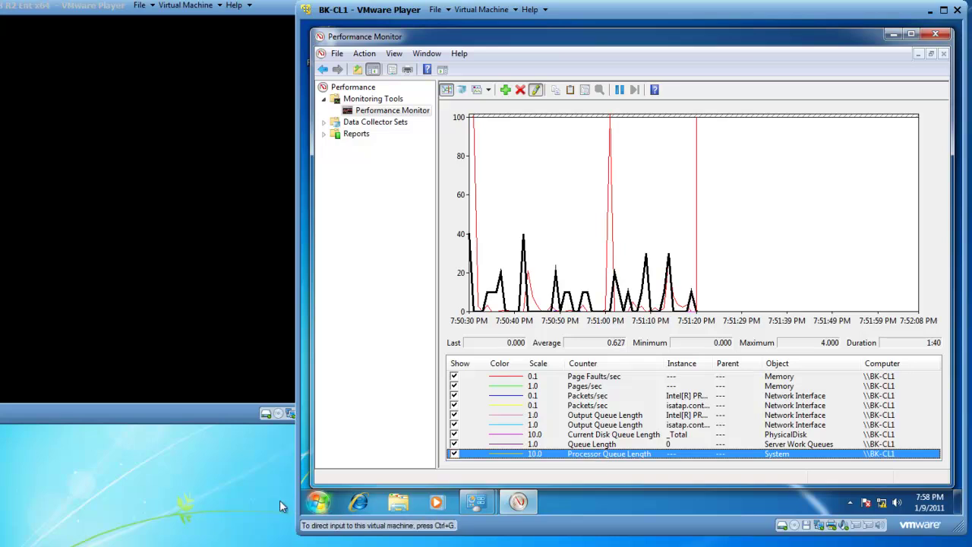
{"action": "left_click", "coordinate": [318, 501]}
Launch Paint, Sticky Notes and Calculator from the Start menu
{"action": "left_click", "coordinate": [346, 360]}
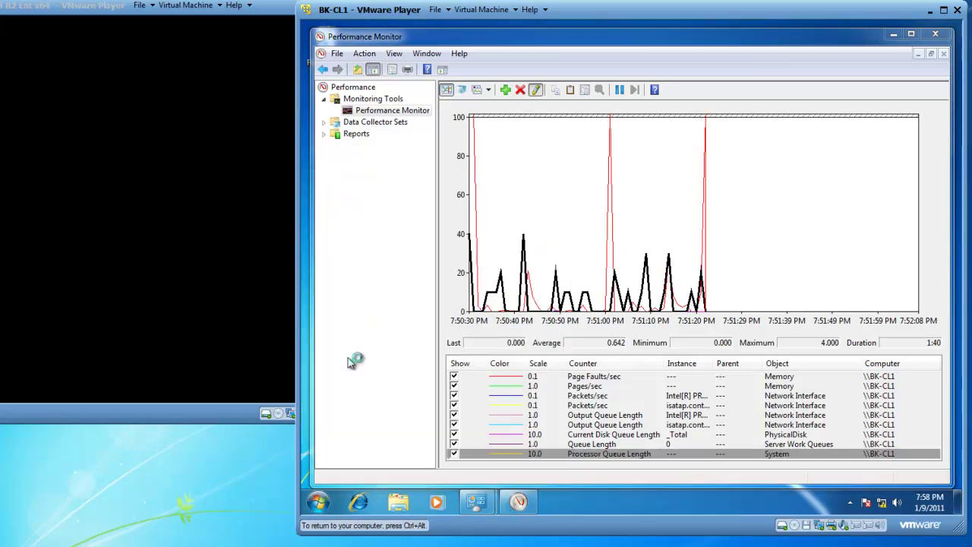
{"action": "left_click", "coordinate": [319, 505]}
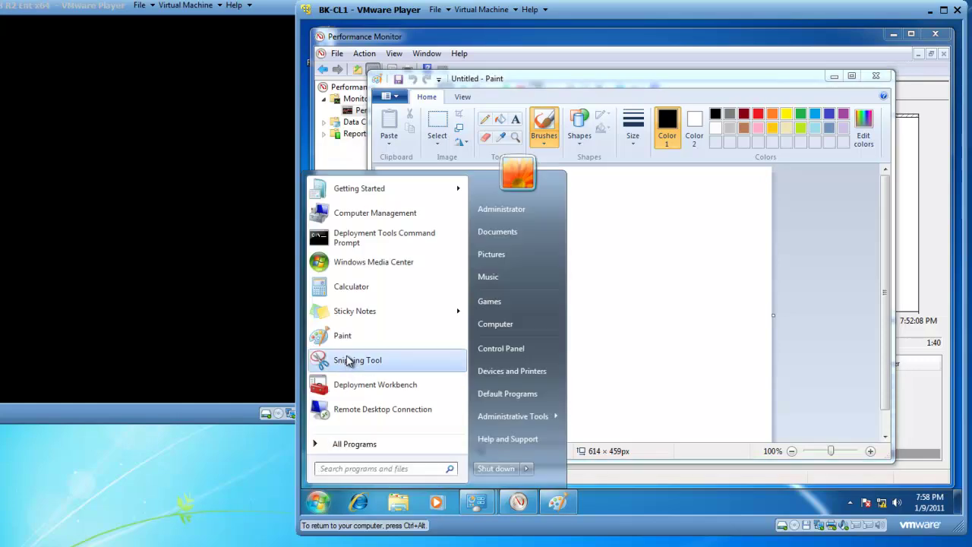
{"action": "left_click", "coordinate": [347, 317]}
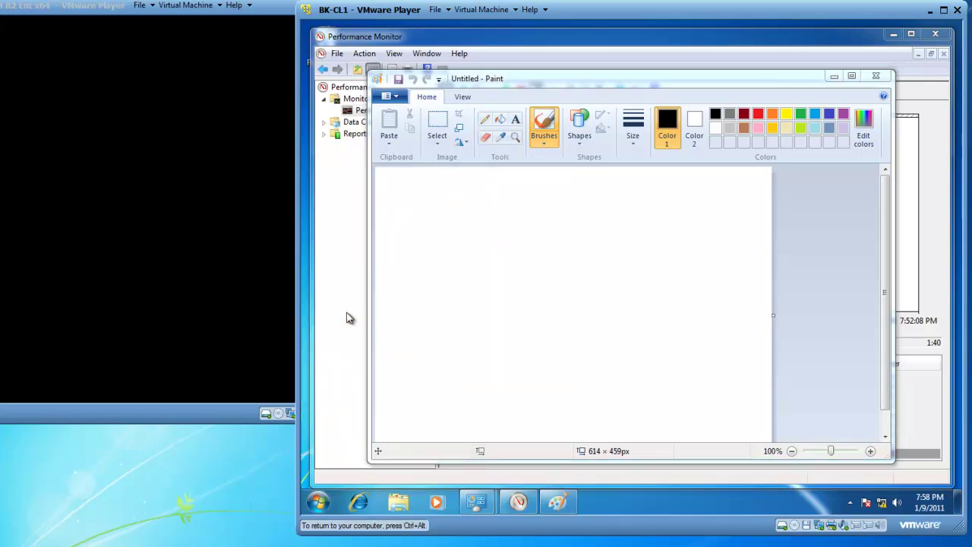
{"action": "left_click", "coordinate": [319, 503]}
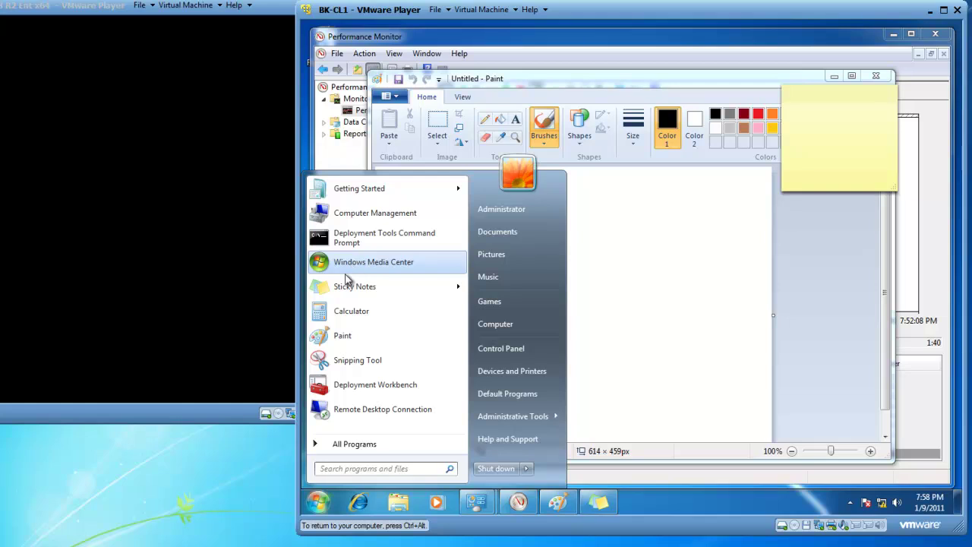
{"action": "left_click", "coordinate": [348, 313]}
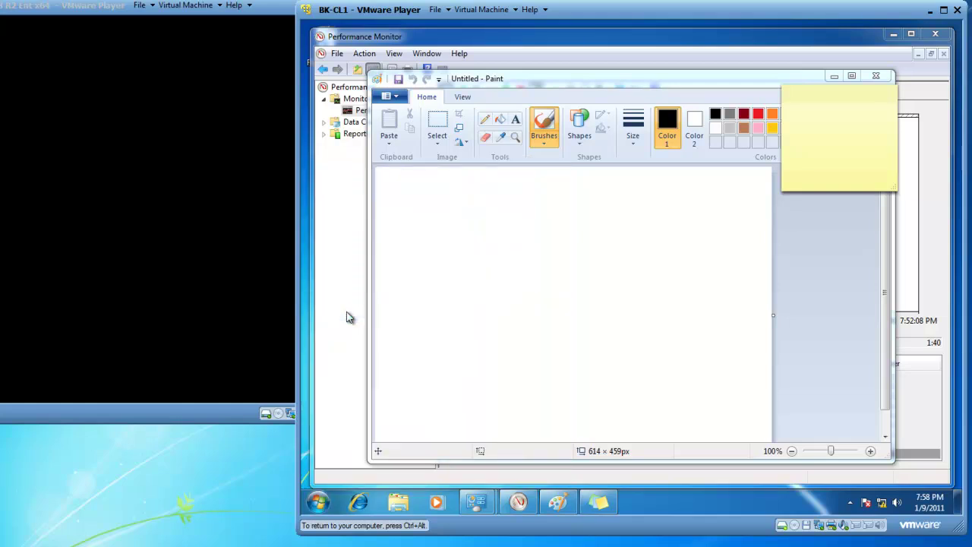
Minimize Calculator and Paint, and delete the sticky note to reveal the graph
{"action": "left_click", "coordinate": [467, 111]}
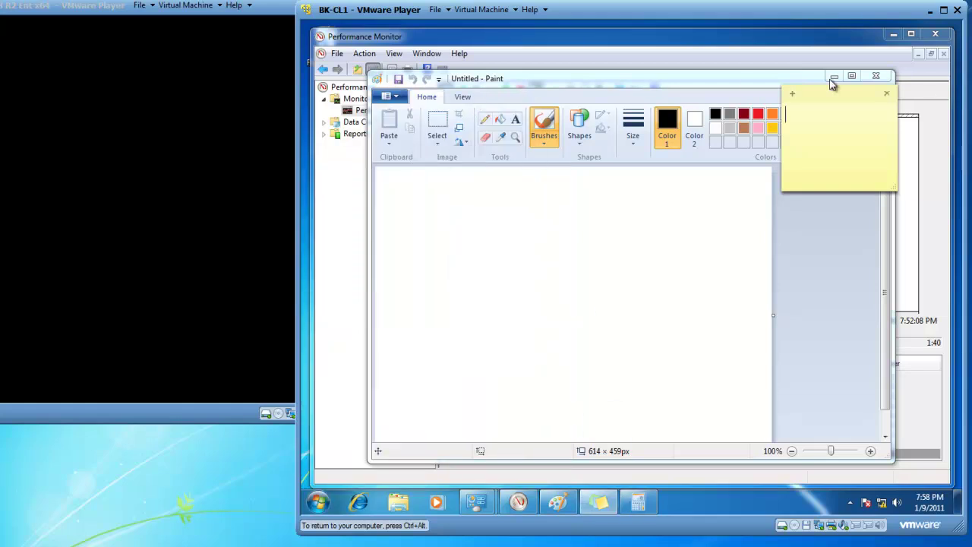
{"action": "left_click", "coordinate": [833, 77]}
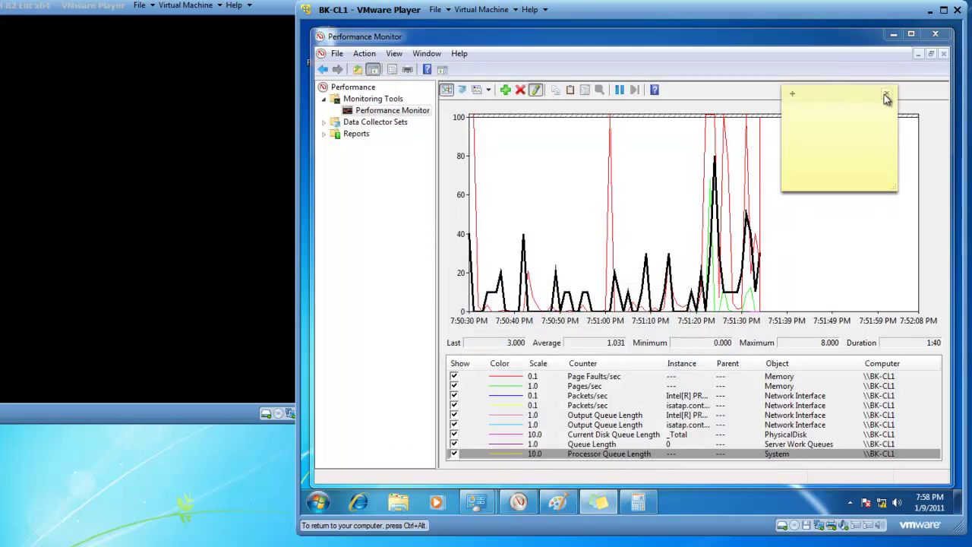
{"action": "left_click", "coordinate": [885, 95]}
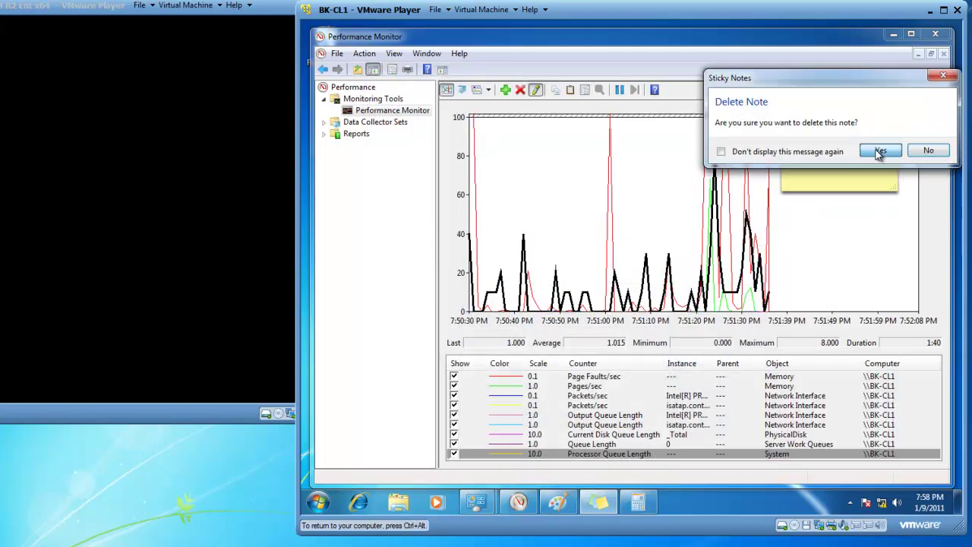
{"action": "left_click", "coordinate": [879, 152]}
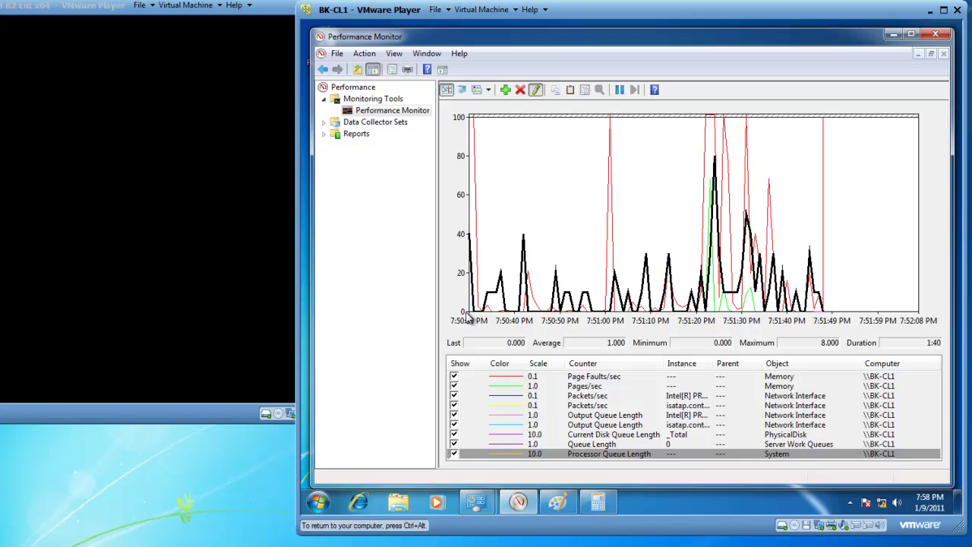
Set the graph's vertical scale maximum to 200 and highlight the Page Faults/sec line
{"action": "left_click", "coordinate": [586, 90]}
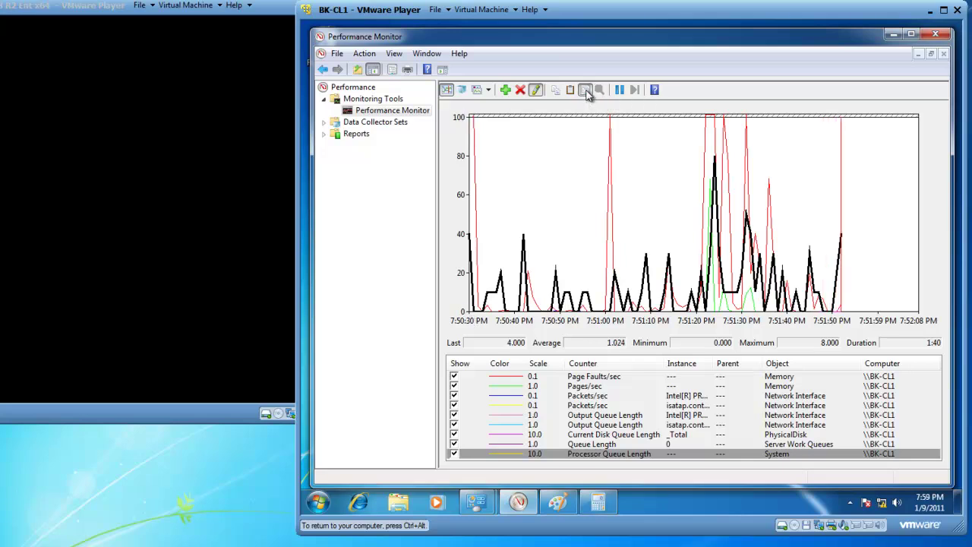
{"action": "left_click", "coordinate": [562, 124]}
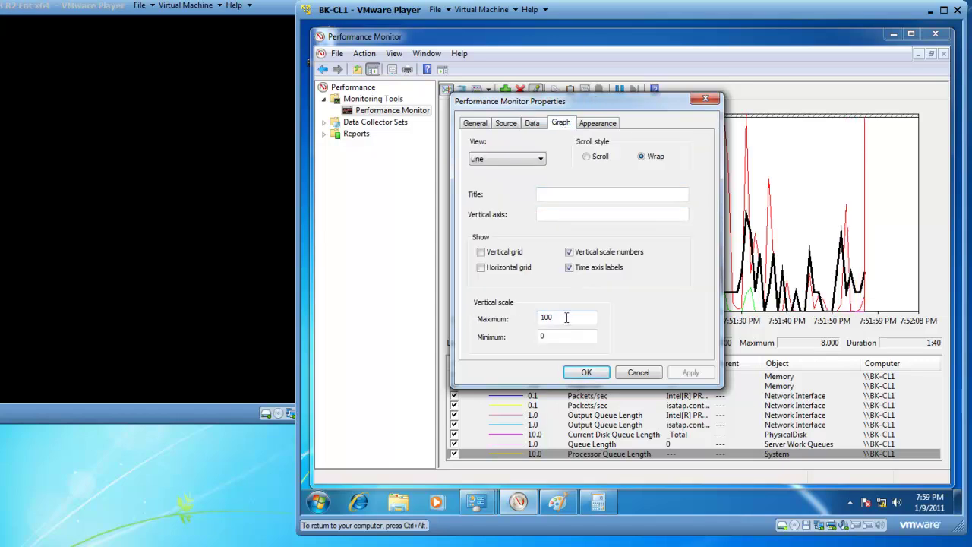
{"action": "left_click_drag", "start_coordinate": [566, 318], "coordinate": [521, 310]}
{"action": "type", "text": "20"}
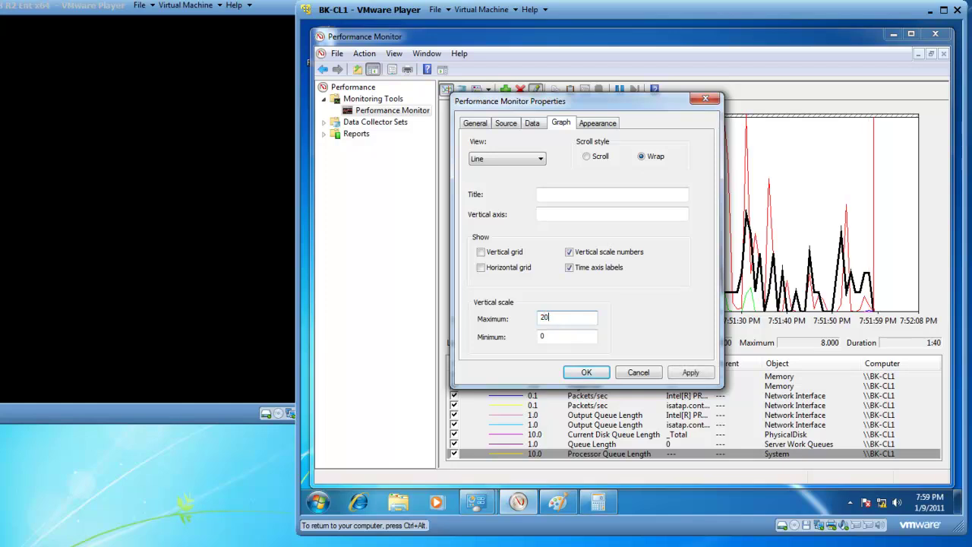
{"action": "type", "text": "0"}
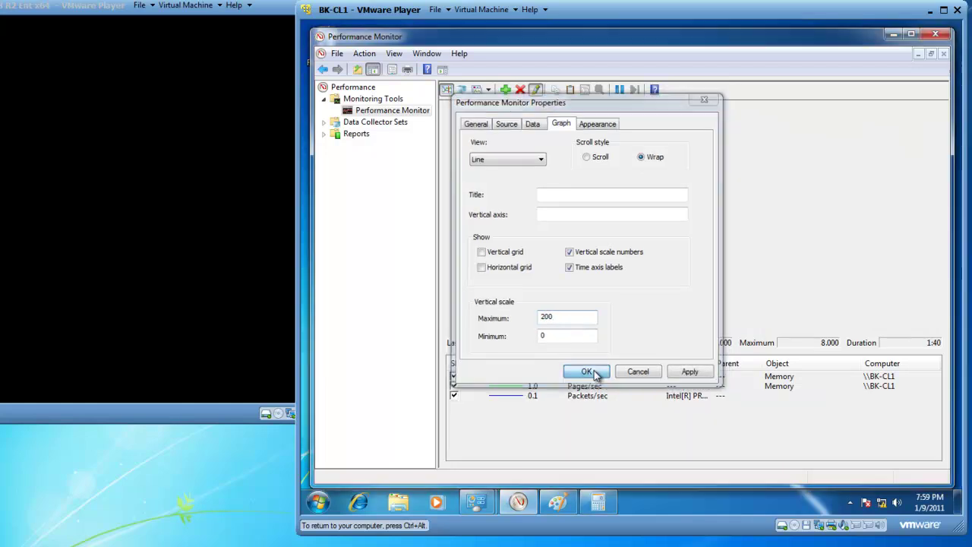
{"action": "left_click", "coordinate": [586, 372]}
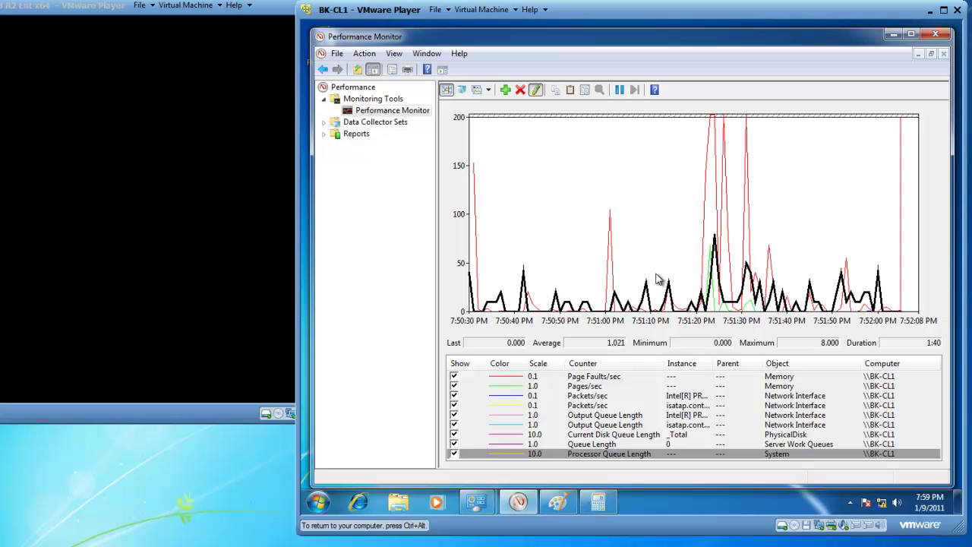
{"action": "left_click", "coordinate": [594, 376]}
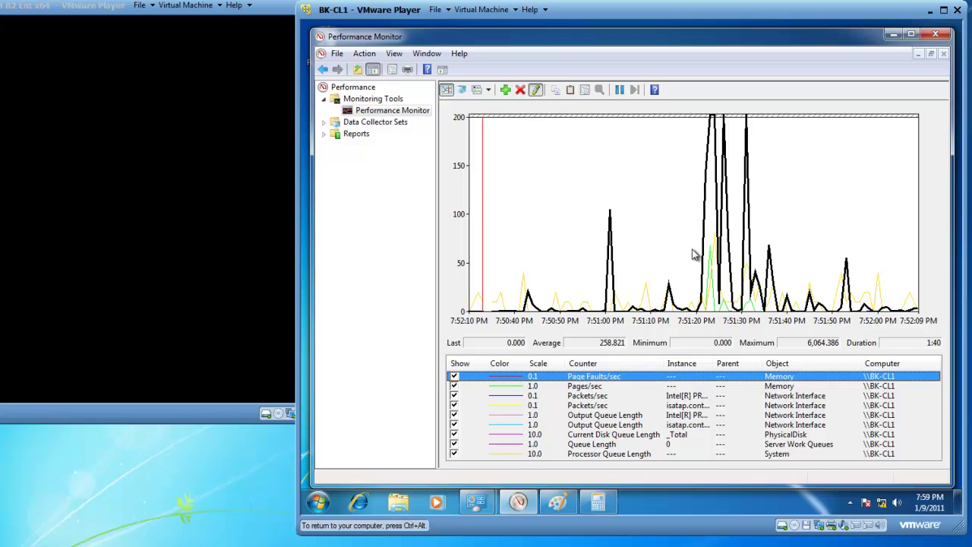
Highlight Processor Queue Length, then change the vertical scale maximum from 200 to 50
{"action": "left_click", "coordinate": [609, 454]}
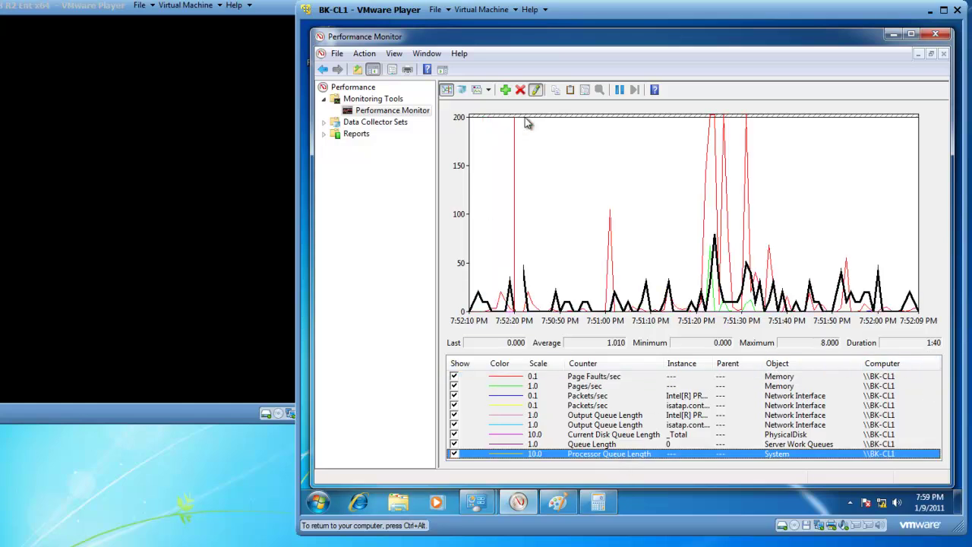
{"action": "left_click", "coordinate": [586, 91]}
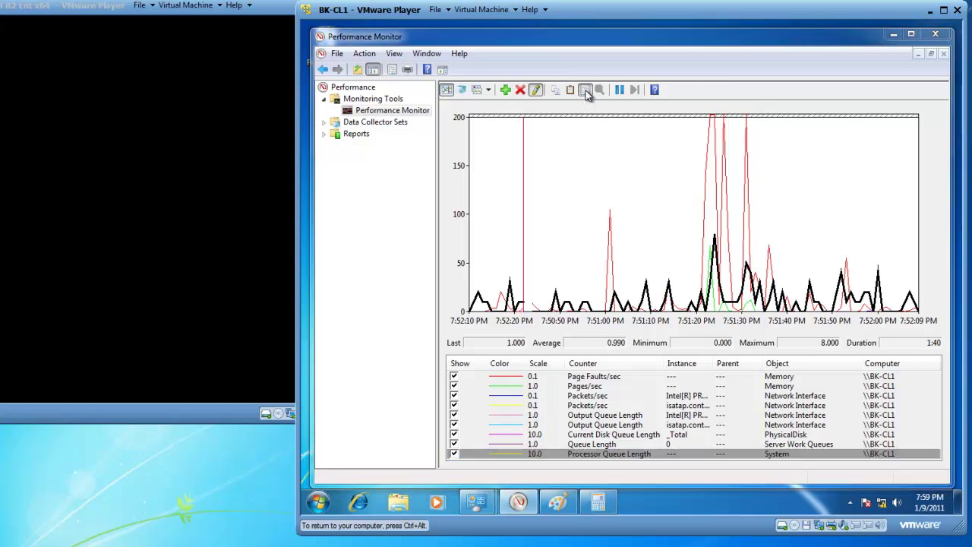
{"action": "left_click", "coordinate": [566, 125]}
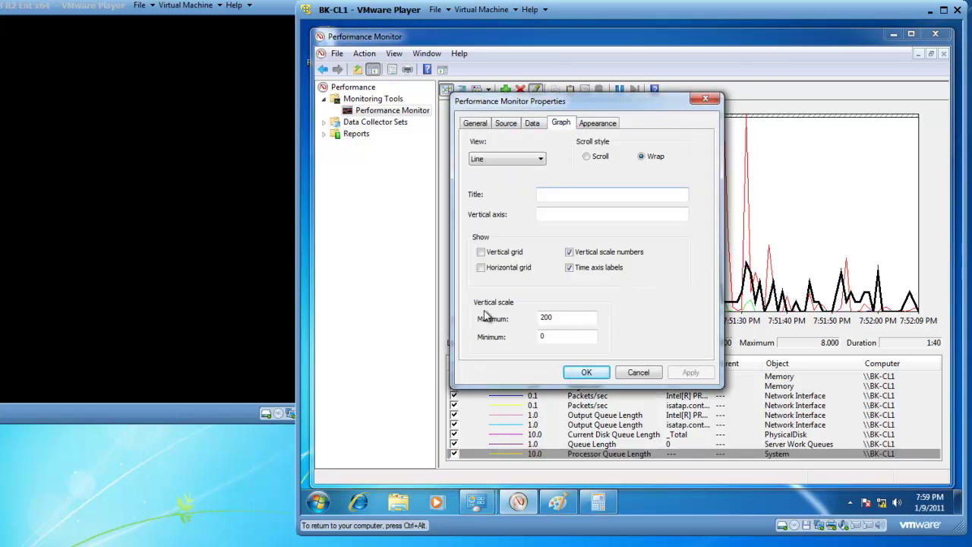
{"action": "left_click_drag", "start_coordinate": [559, 319], "coordinate": [536, 321]}
{"action": "type", "text": "50"}
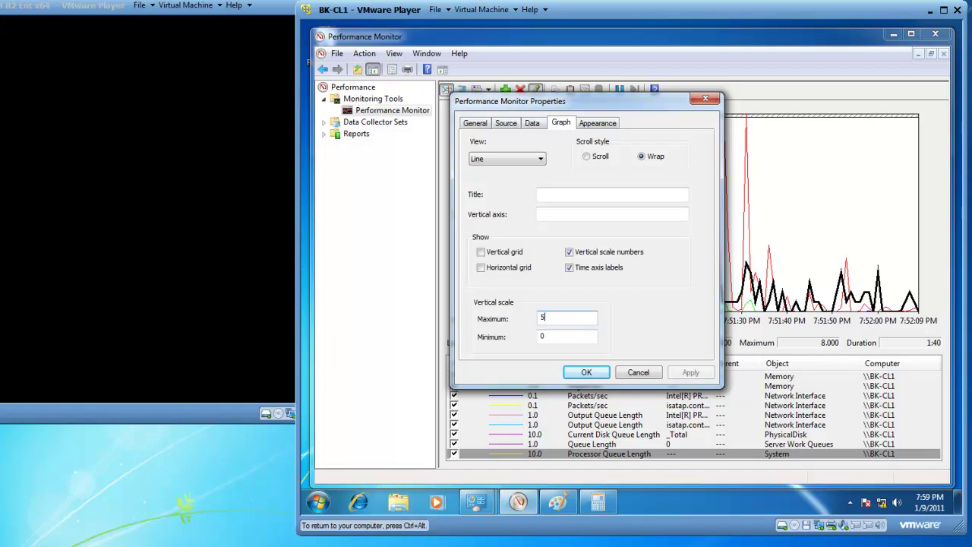
{"action": "left_click", "coordinate": [605, 375]}
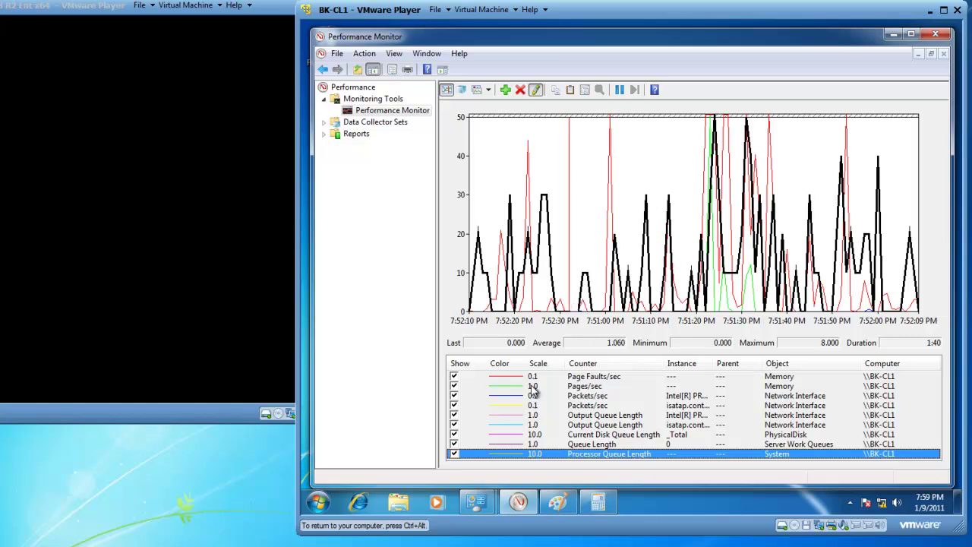
Highlight the Page Faults/sec, Pages/sec and Output Queue Length lines, and widen the Instance column
{"action": "left_click", "coordinate": [571, 378]}
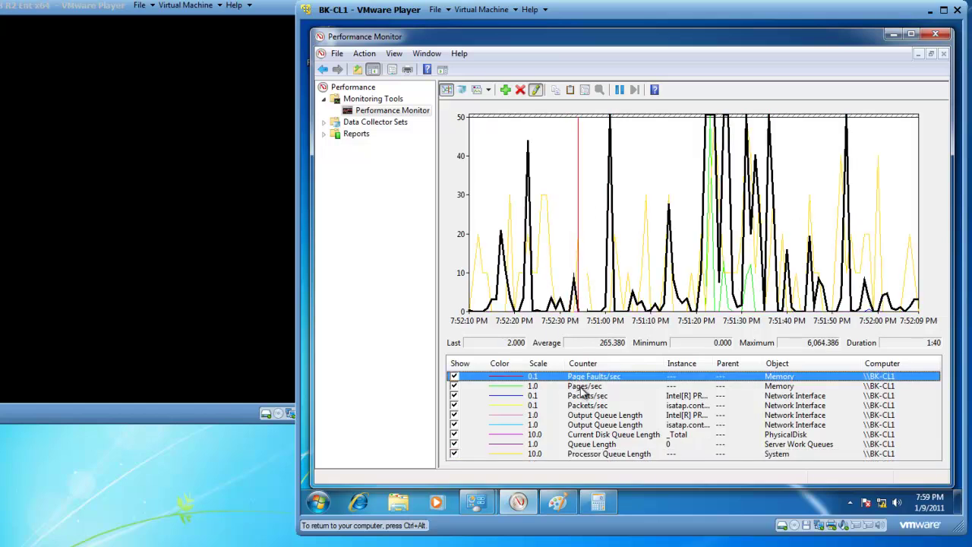
{"action": "left_click", "coordinate": [584, 388]}
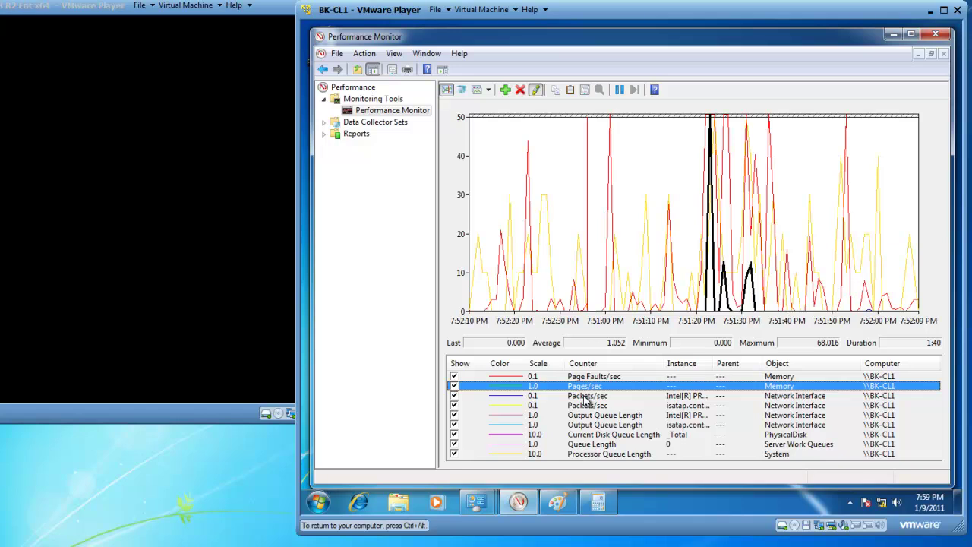
{"action": "left_click", "coordinate": [589, 415]}
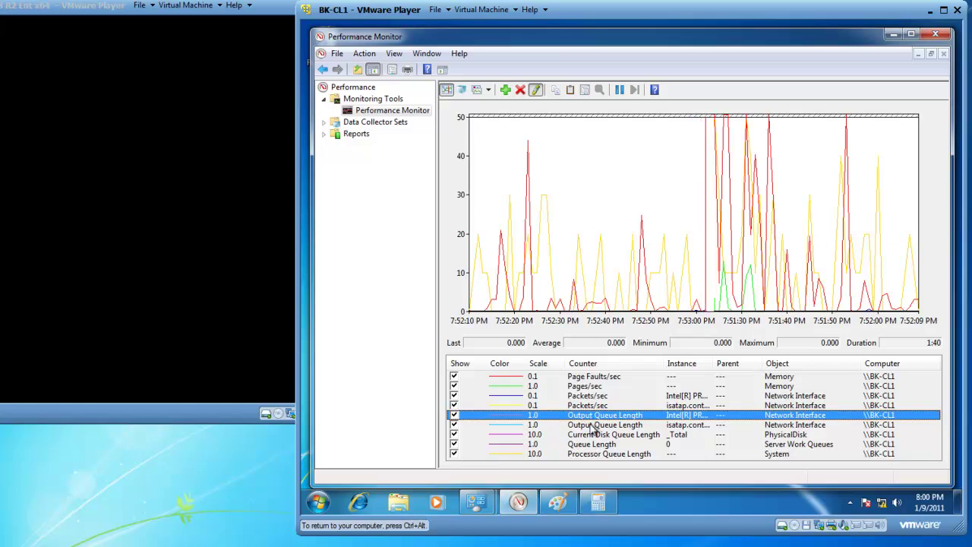
{"action": "left_click_drag", "start_coordinate": [714, 364], "coordinate": [778, 364]}
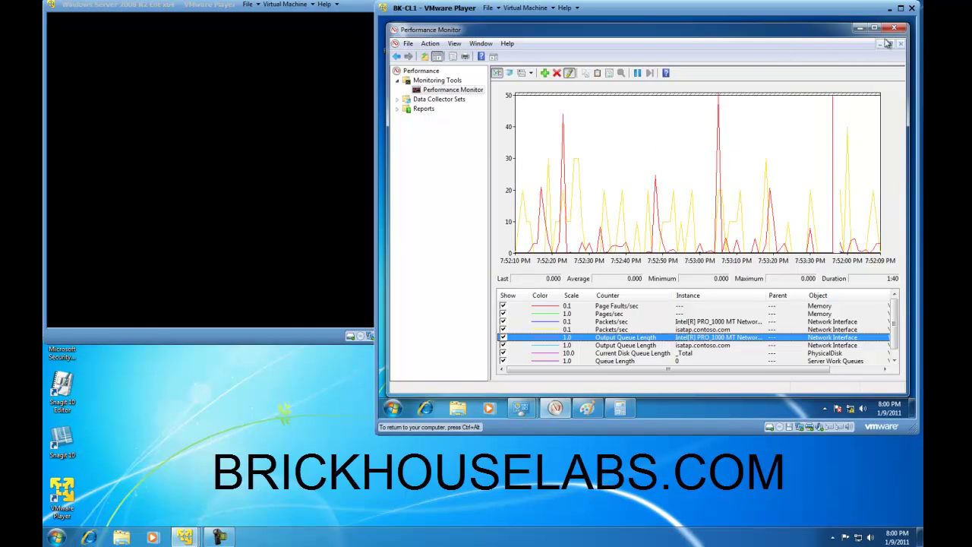
Close Performance Monitor, Administrative Tools and System and Security, returning to the desktop
{"action": "left_click", "coordinate": [894, 28]}
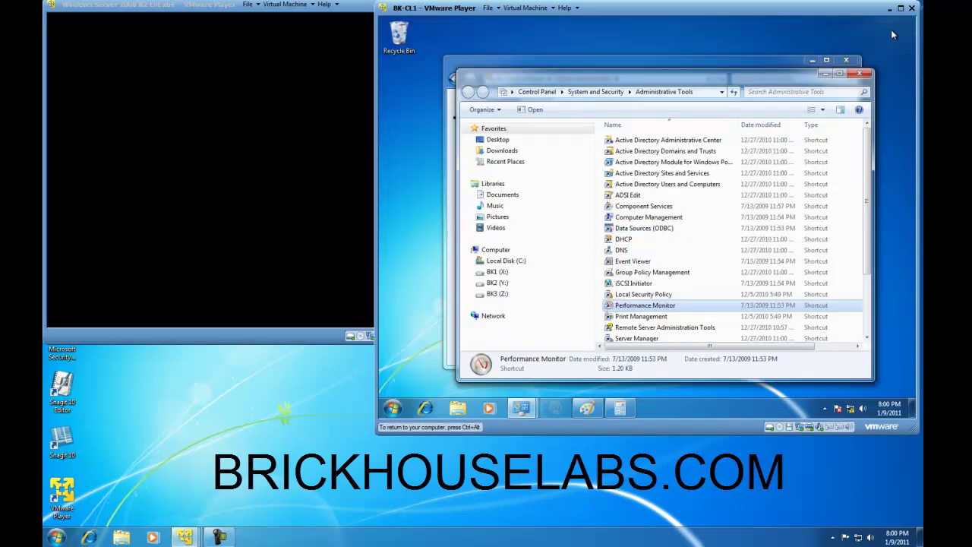
{"action": "left_click", "coordinate": [859, 73]}
{"action": "left_click", "coordinate": [846, 60]}
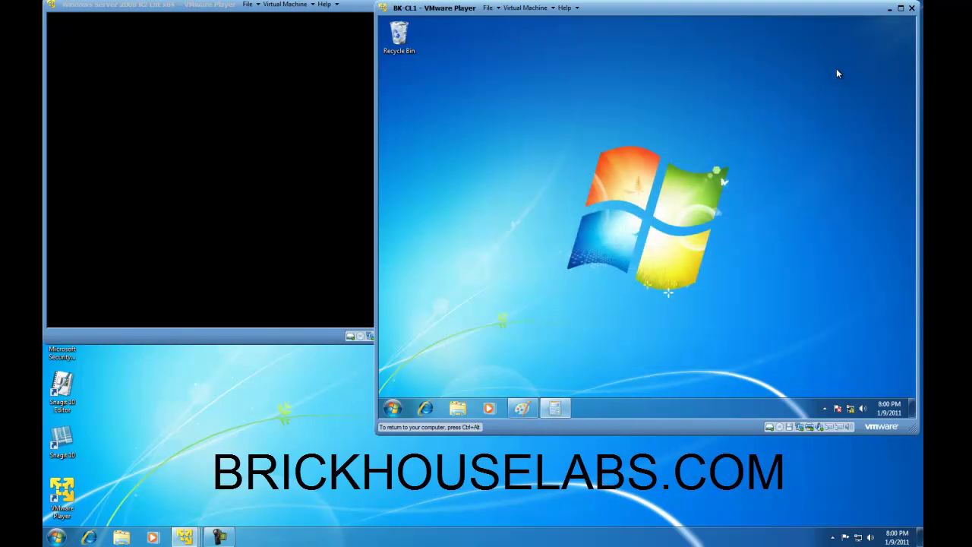
{"action": "left_click", "coordinate": [566, 492]}
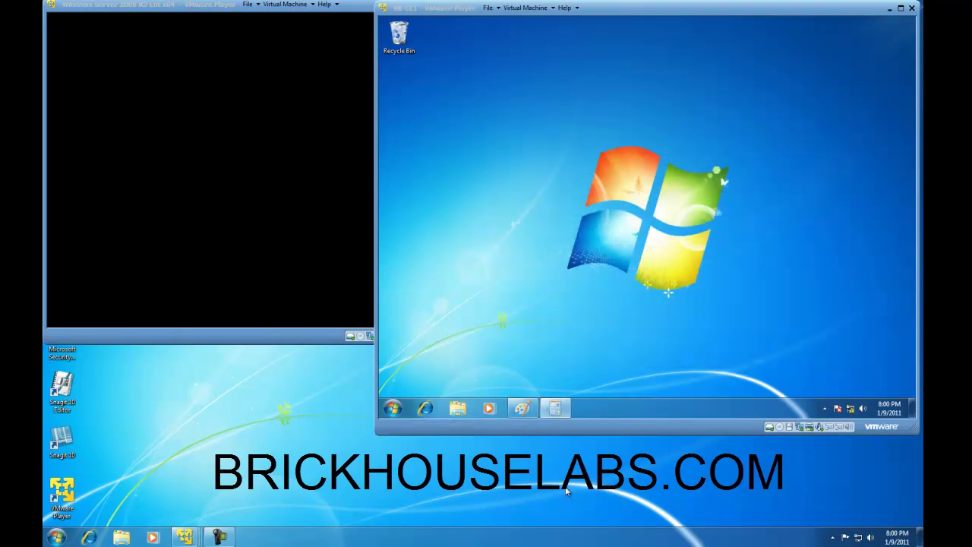